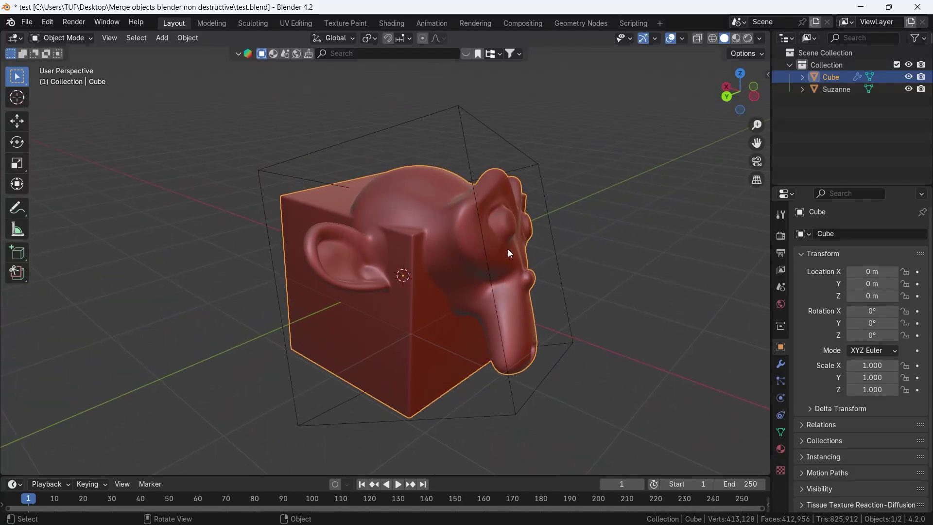
# - Scale the Suzanne object down to about 0.86 of its size inside the merged cube
pyautogui.click(485, 228)
pyautogui.press('s')
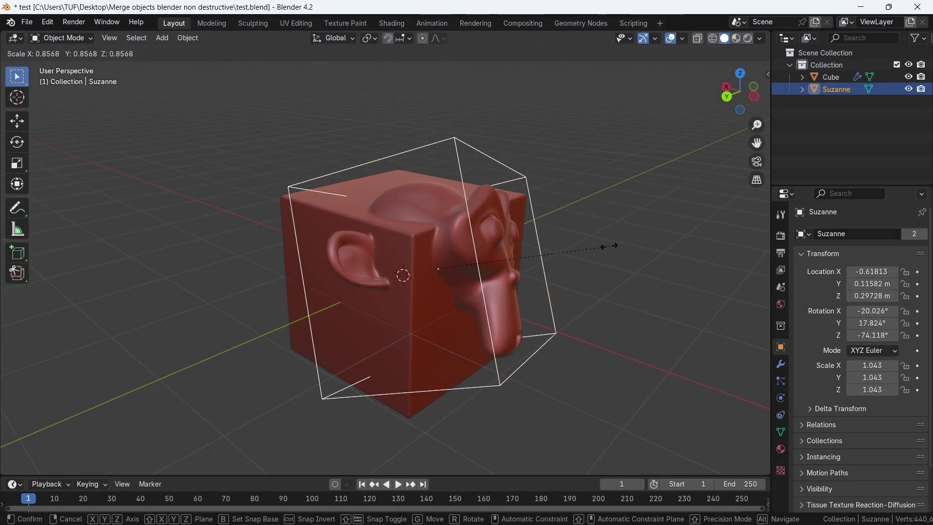
pyautogui.click(601, 250)
pyautogui.moveTo(602, 250); pyautogui.dragTo(506, 223, button='middle')
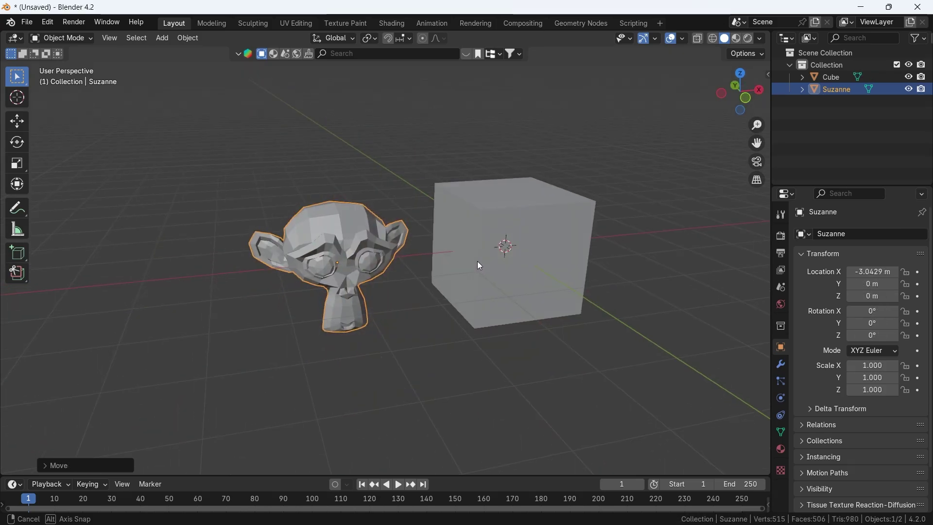
# - Smooth Suzanne with an applied Subdivision Surface modifier at viewport level 3 and shade it smooth
pyautogui.moveTo(477, 261); pyautogui.dragTo(364, 238, button='middle')
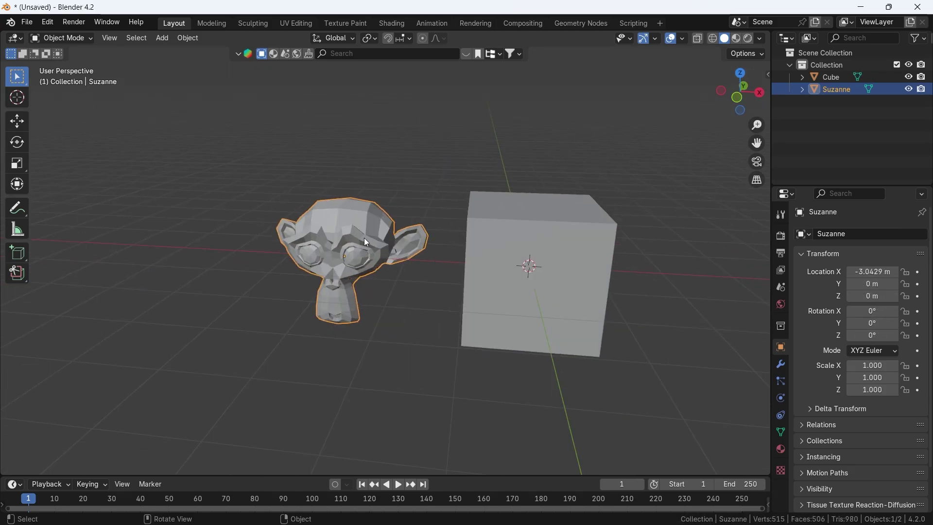
pyautogui.click(781, 364)
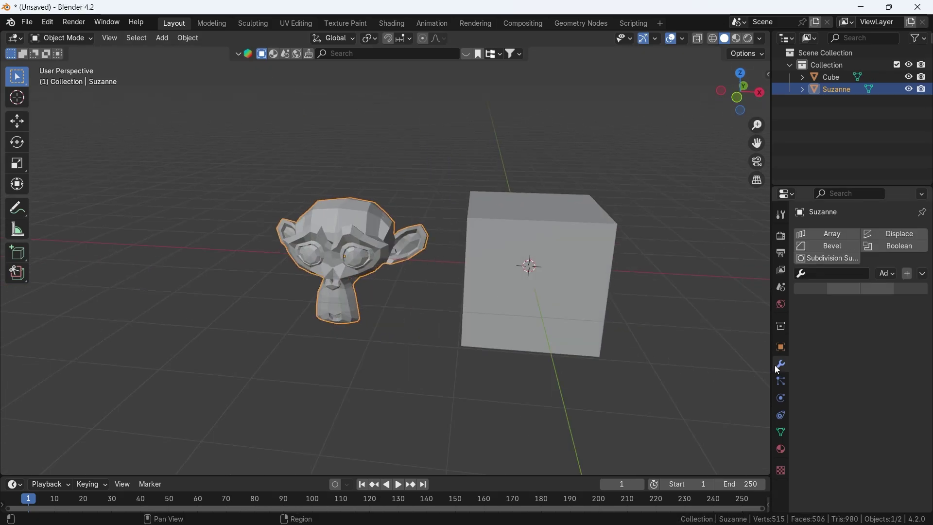
pyautogui.click(837, 264)
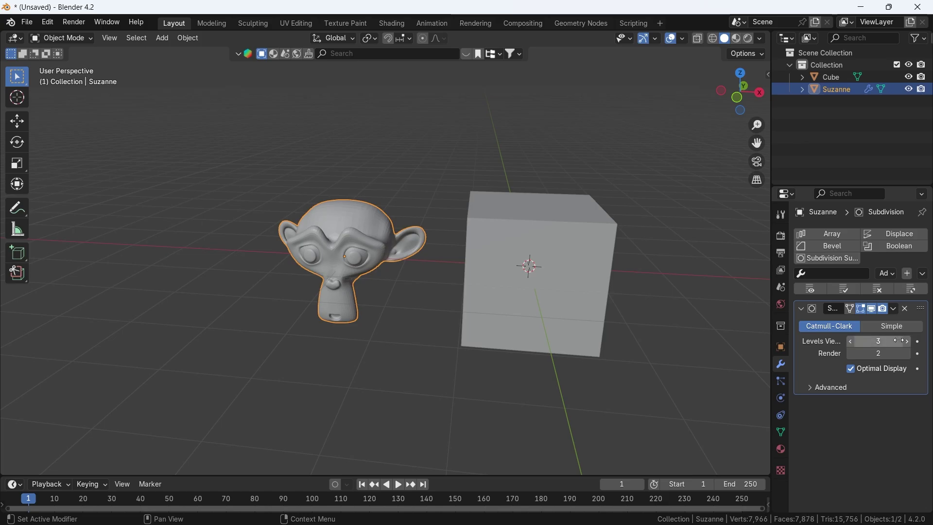
pyautogui.click(893, 309)
pyautogui.click(877, 323)
pyautogui.rightClick(354, 226)
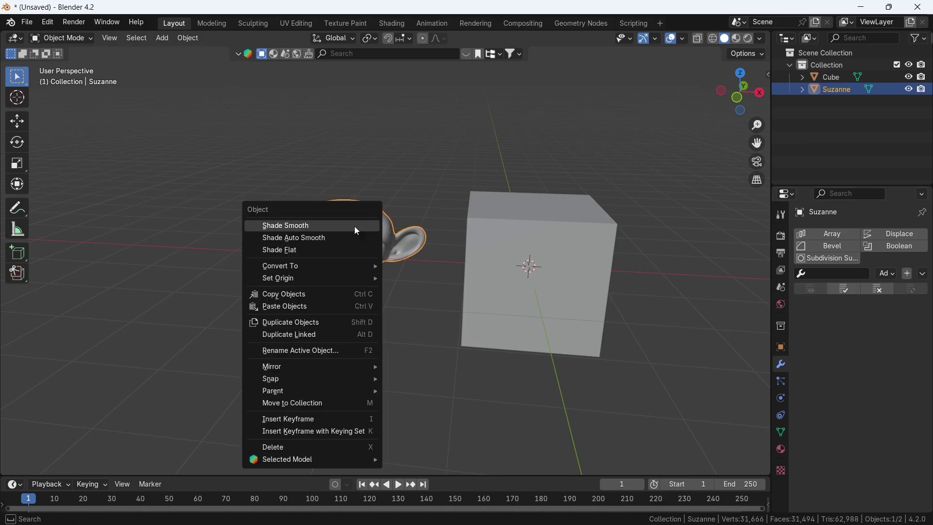
pyautogui.click(354, 226)
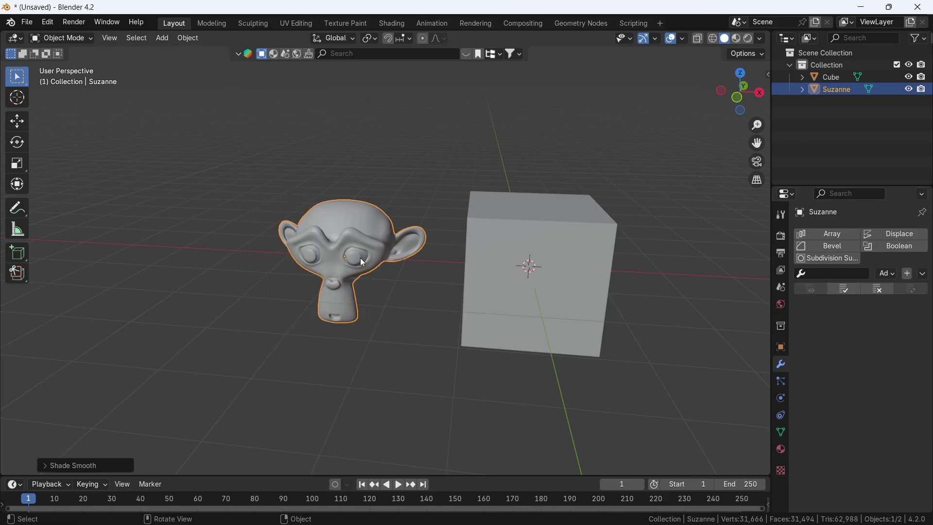
# - Switch to the Geometry Nodes workspace with the cube selected and set the viewport lighting to the red MatCap
pyautogui.click(529, 246)
pyautogui.click(574, 22)
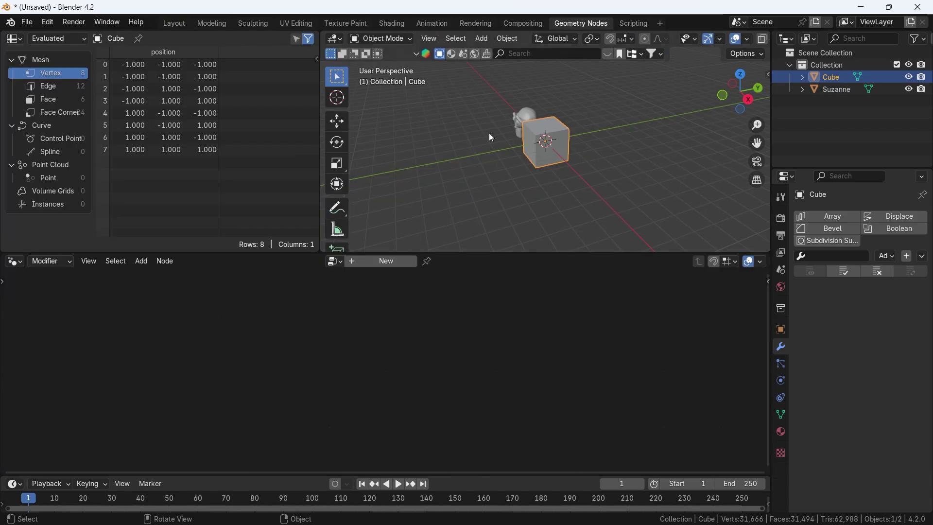
pyautogui.click(760, 39)
pyautogui.click(746, 96)
pyautogui.click(740, 121)
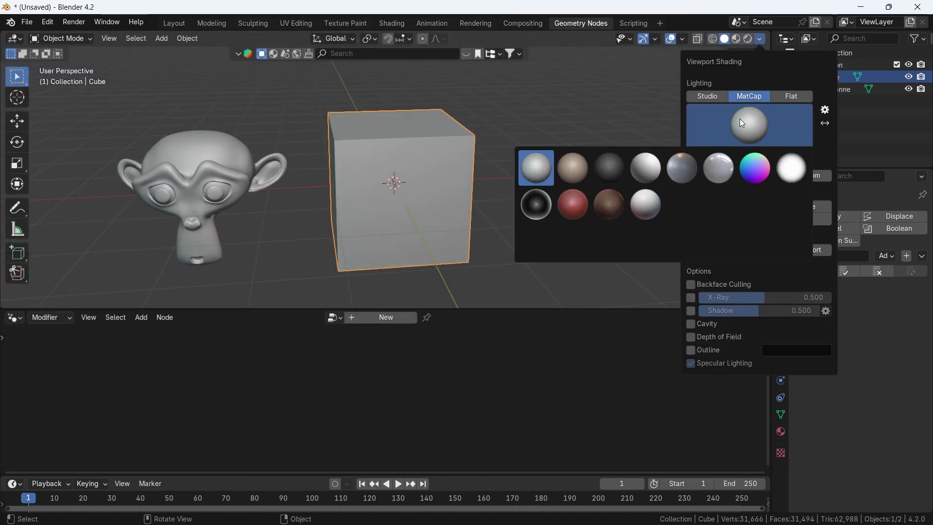
pyautogui.click(581, 194)
# - Create a pinned geometry node tree on the cube and insert a Join Geometry node between Group Input and Group Output
pyautogui.click(387, 318)
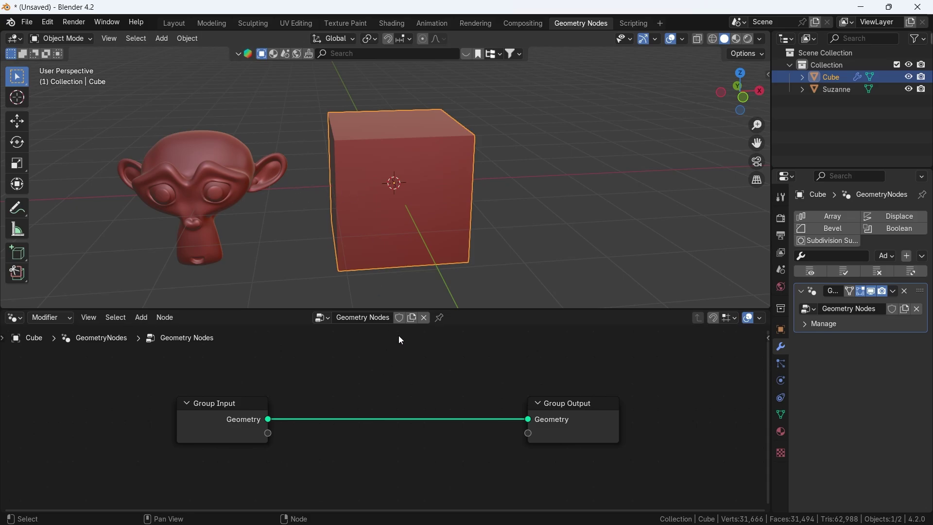
pyautogui.click(440, 318)
pyautogui.hotkey('shift', 'a')
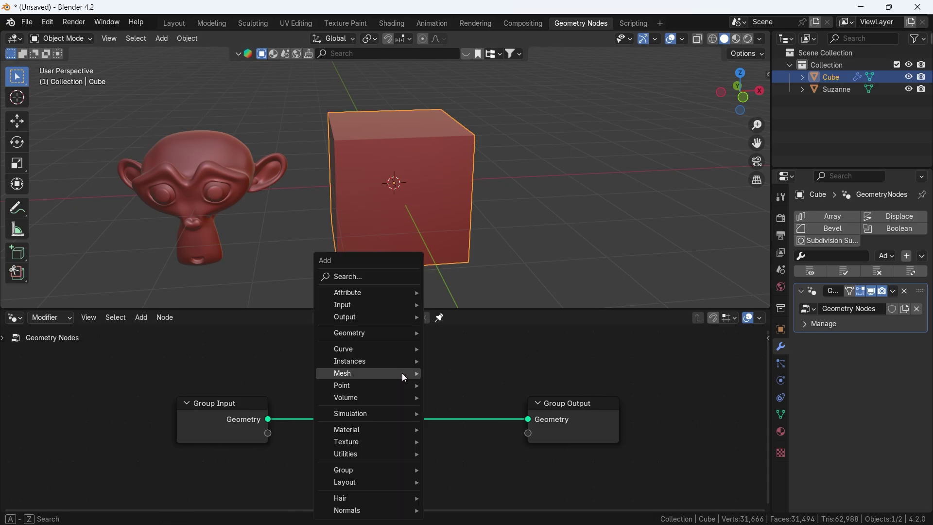
pyautogui.click(370, 277)
pyautogui.write('joi')
pyautogui.click(411, 299)
pyautogui.click(354, 397)
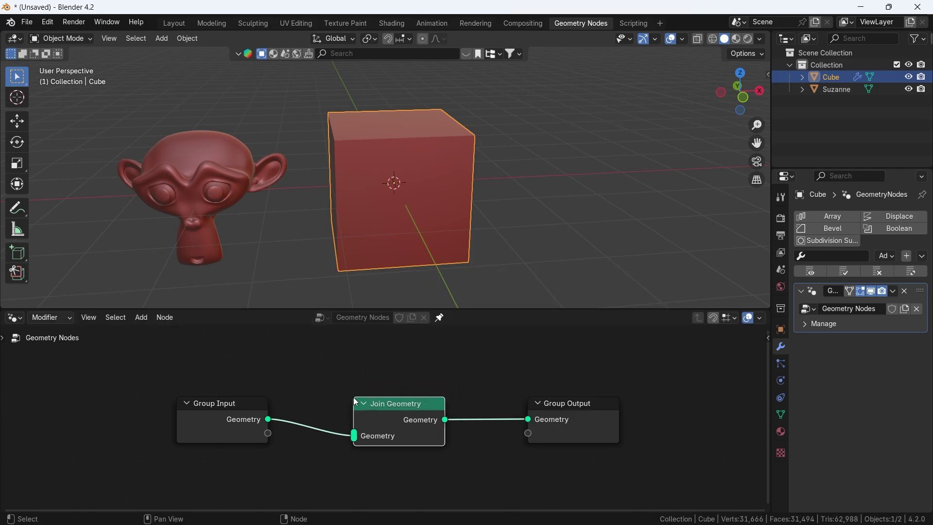
# - Add Suzanne to the node tree as an Object Info node and connect its Geometry output to Join Geometry
pyautogui.moveTo(832, 93); pyautogui.dragTo(237, 458)
pyautogui.moveTo(334, 441); pyautogui.dragTo(362, 418)
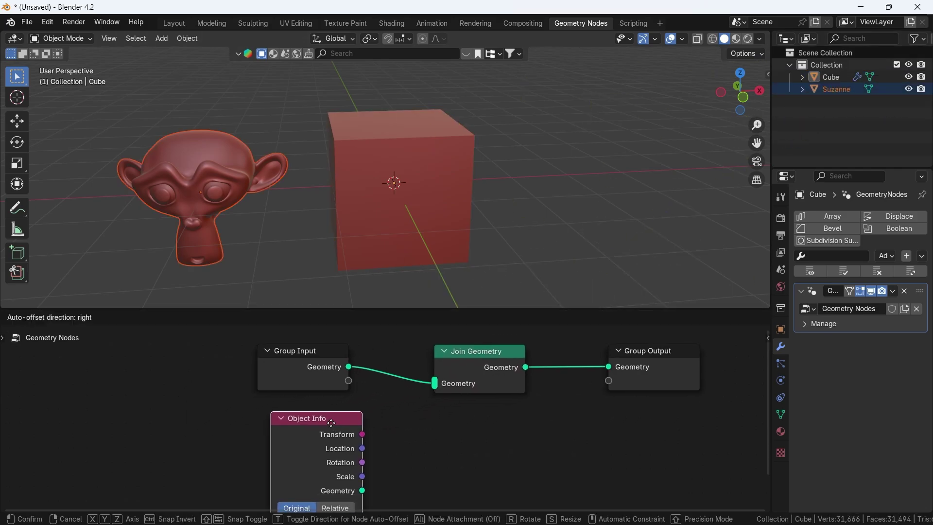
pyautogui.moveTo(353, 487); pyautogui.dragTo(391, 443)
pyautogui.moveTo(429, 392); pyautogui.dragTo(429, 392)
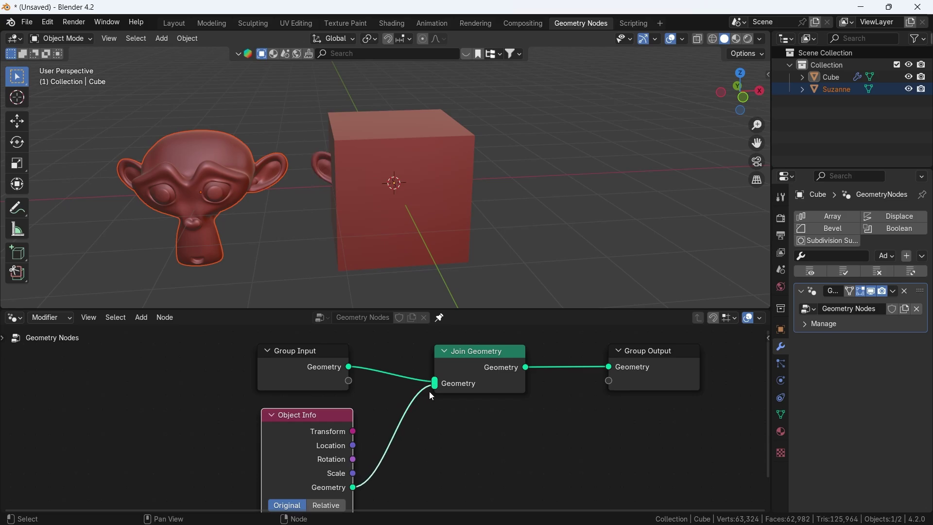
# - Check the inside of the cube in X-ray view and set Suzanne's Object Info node to Relative
pyautogui.hotkey('alt', 'z')
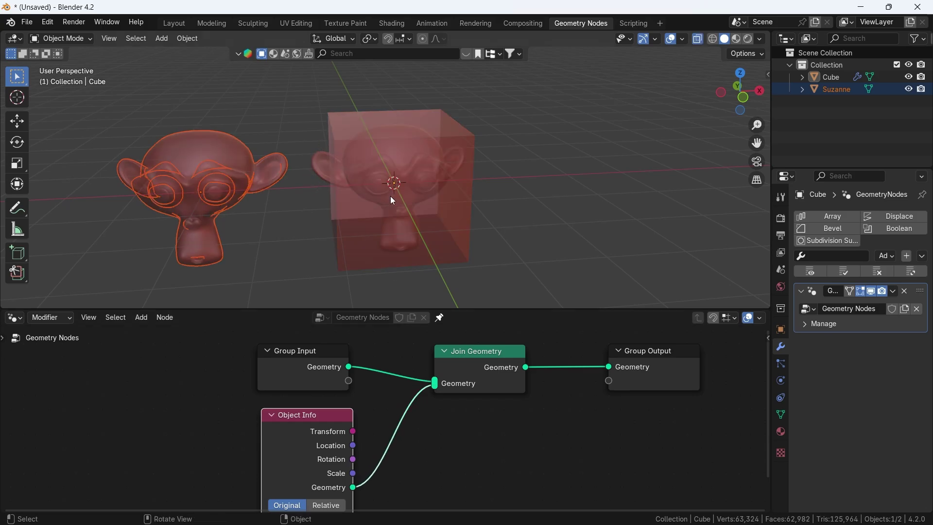
pyautogui.hotkey('alt', 'z')
pyautogui.moveTo(381, 395); pyautogui.dragTo(387, 356, button='middle')
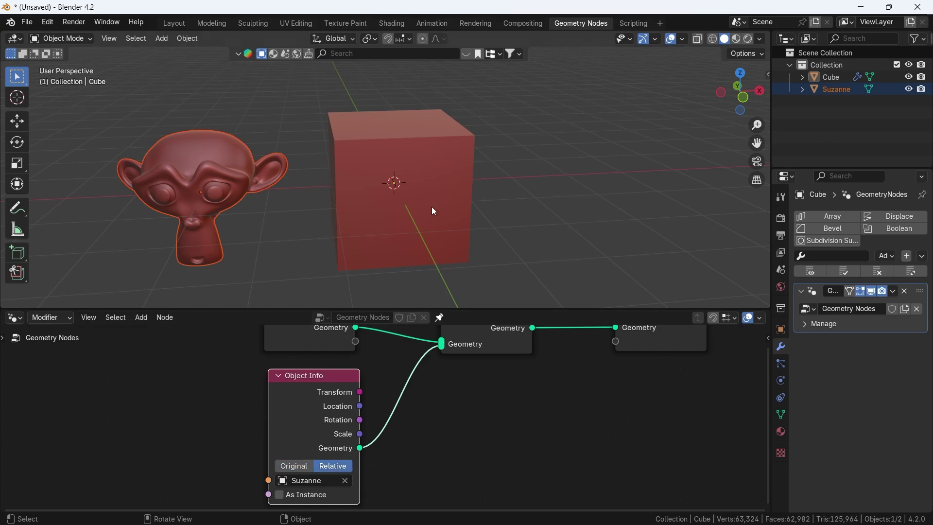
# - Select Suzanne and move it along the X axis into the cube
pyautogui.click(284, 177)
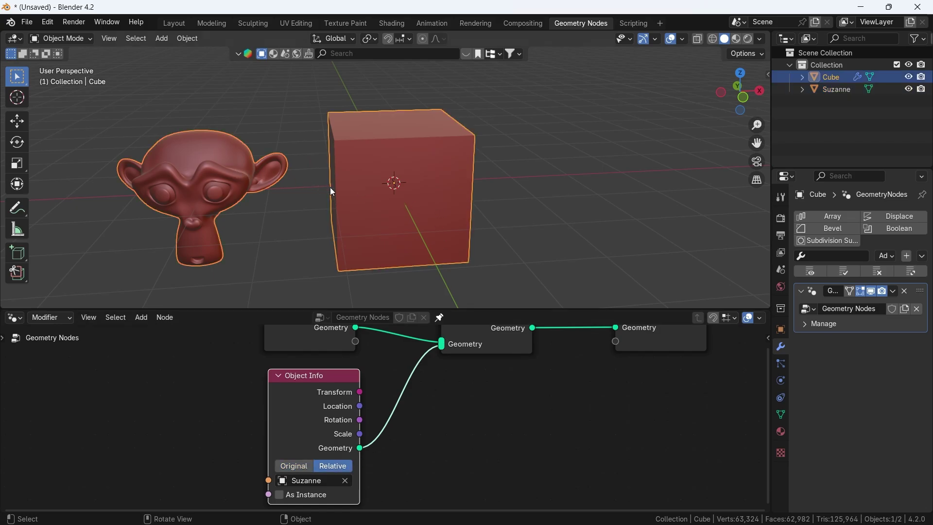
pyautogui.click(833, 90)
pyautogui.press('g')
pyautogui.press('x')
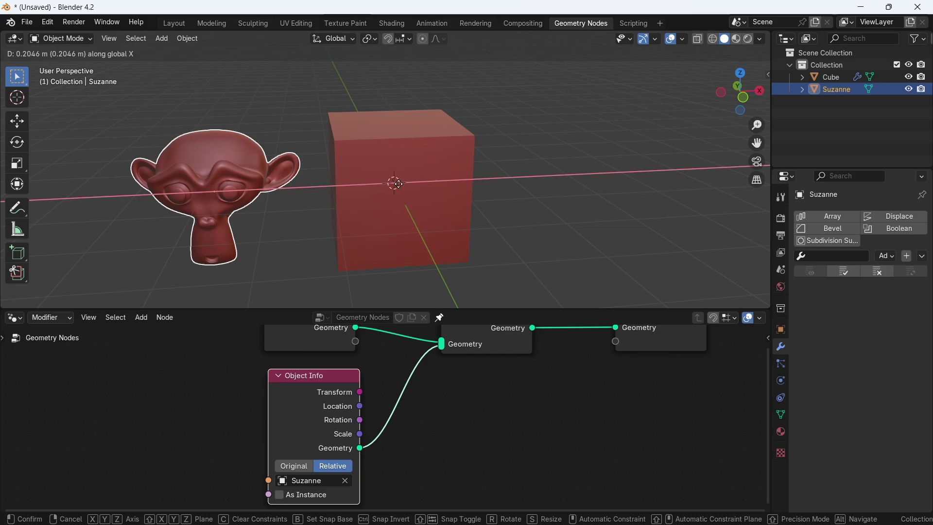
pyautogui.click(573, 191)
# - Raise Suzanne along the Z axis and scale it up to about 1.24
pyautogui.press('g')
pyautogui.press('z')
pyautogui.press('s')
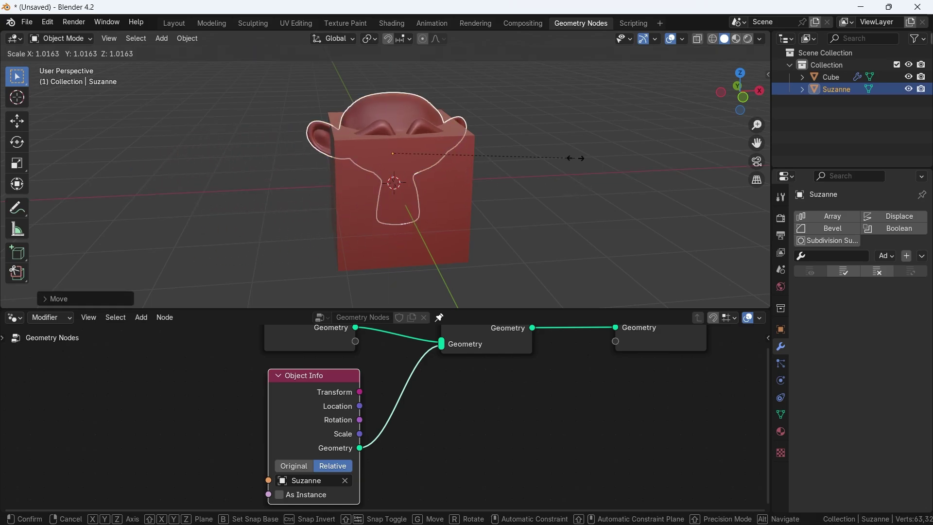
pyautogui.click(610, 162)
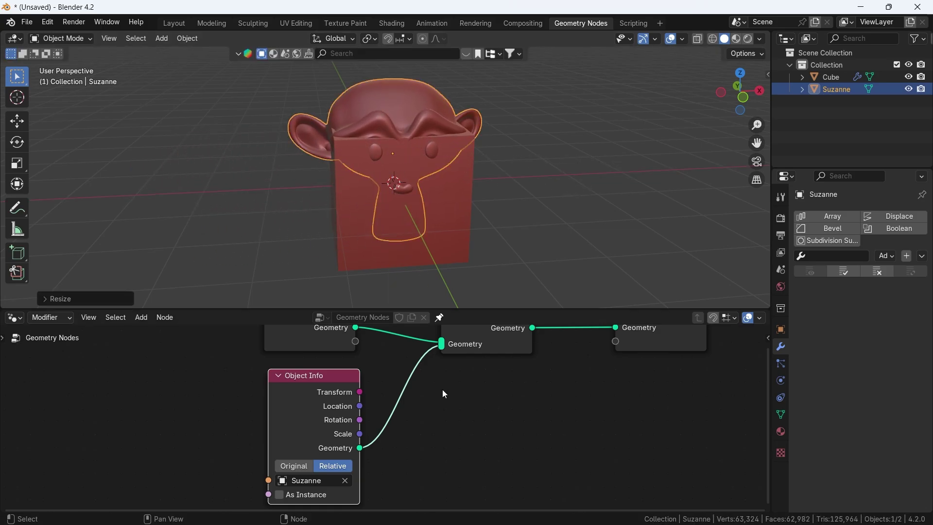
# - Make room before the Group Output node and insert a Mesh to Volume node after Join Geometry
pyautogui.moveTo(476, 382); pyautogui.dragTo(218, 454, button='middle')
pyautogui.moveTo(383, 394); pyautogui.dragTo(566, 392)
pyautogui.click(255, 388)
pyautogui.hotkey('shift', 'a')
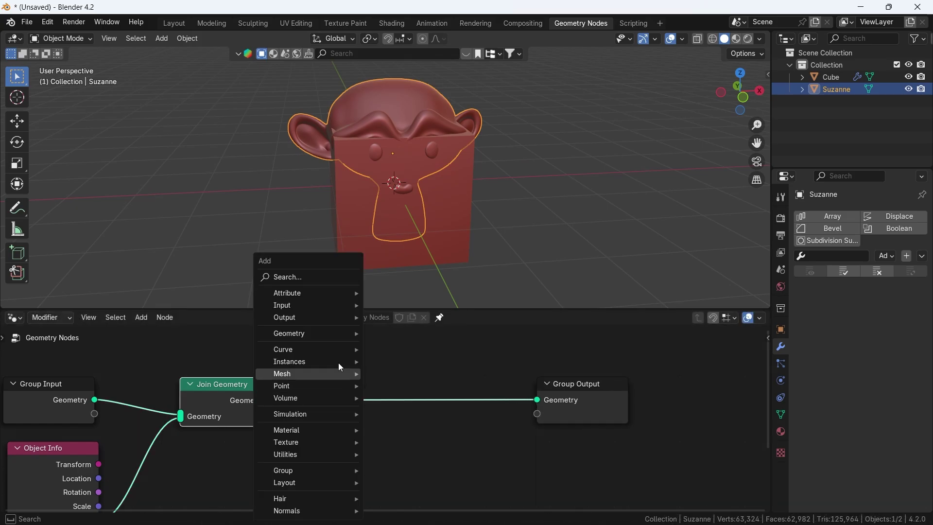
pyautogui.write('mesh to')
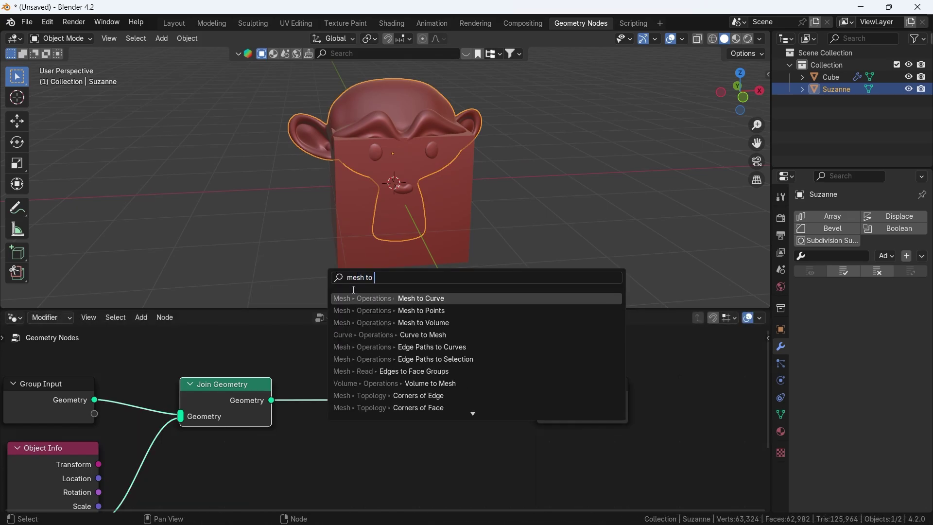
pyautogui.click(381, 325)
pyautogui.click(297, 364)
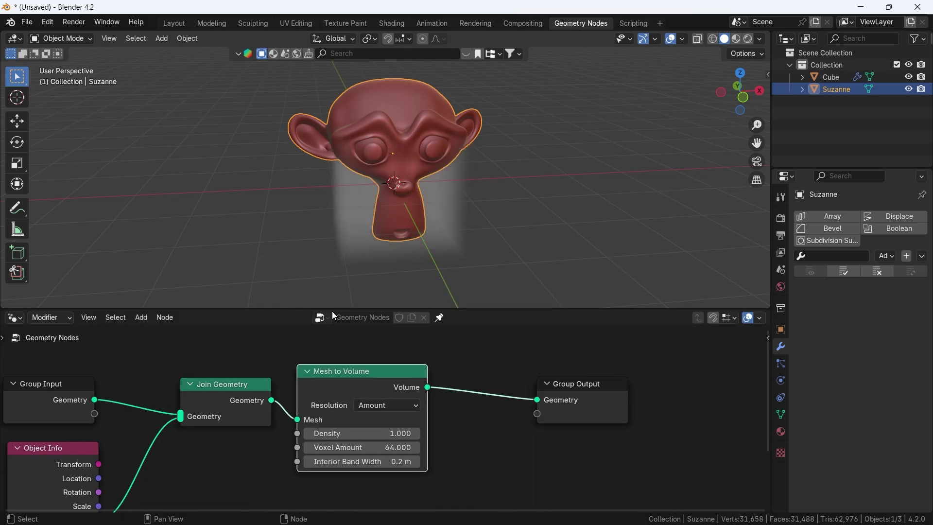
# - Space out the Group Output node and insert a Volume to Mesh node after Mesh to Volume
pyautogui.moveTo(565, 388); pyautogui.dragTo(668, 388)
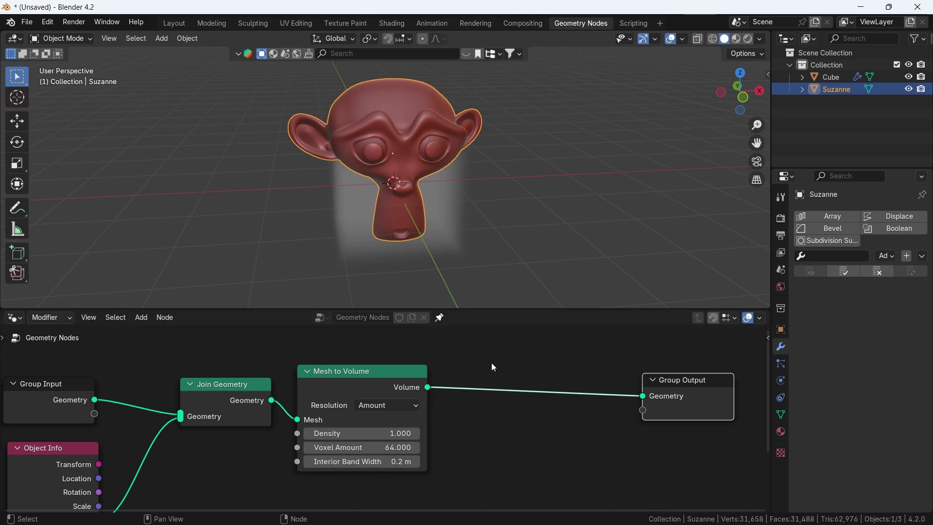
pyautogui.hotkey('shift', 'a')
pyautogui.write('vol')
pyautogui.press('Down')
pyautogui.press('Down')
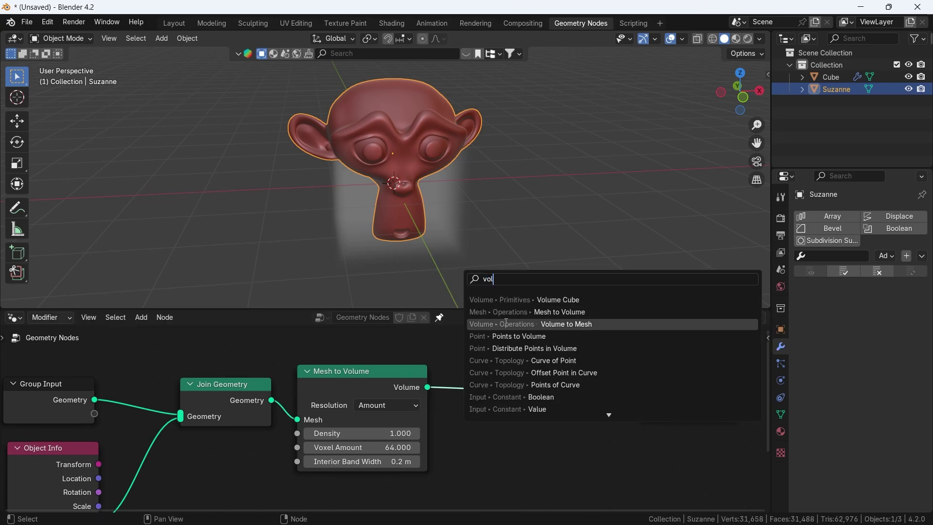
pyautogui.press('Return')
pyautogui.click(506, 384)
# - Move Suzanne to about X 0.17 m, Y -0.21 m, Z 0.51 m so its face protrudes from the cube
pyautogui.moveTo(453, 226); pyautogui.dragTo(444, 157, button='middle')
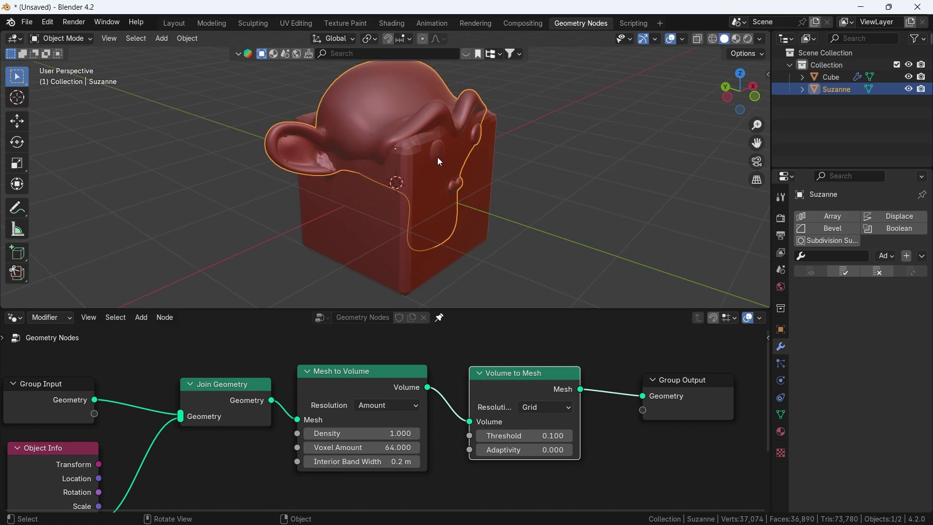
pyautogui.press('g')
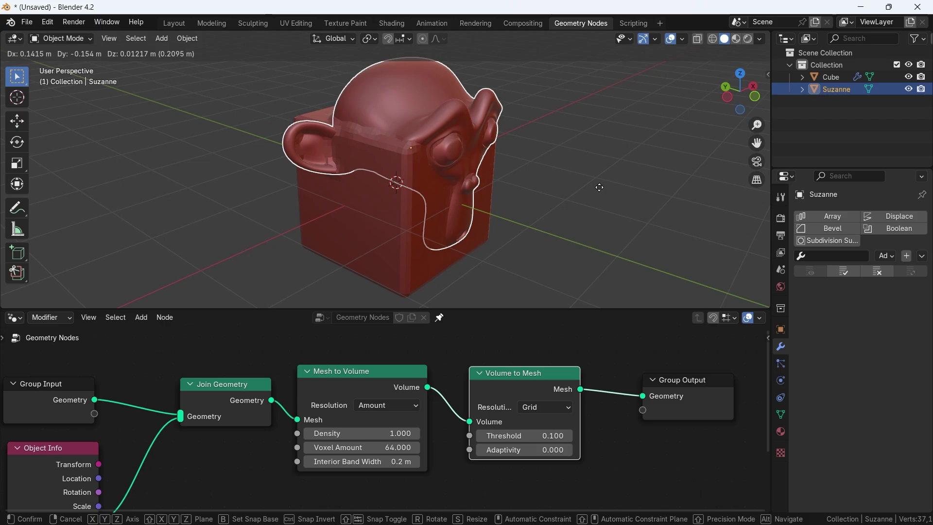
pyautogui.click(606, 193)
# - Enable box bounds for Suzanne and set its viewport display to Bounds
pyautogui.click(780, 330)
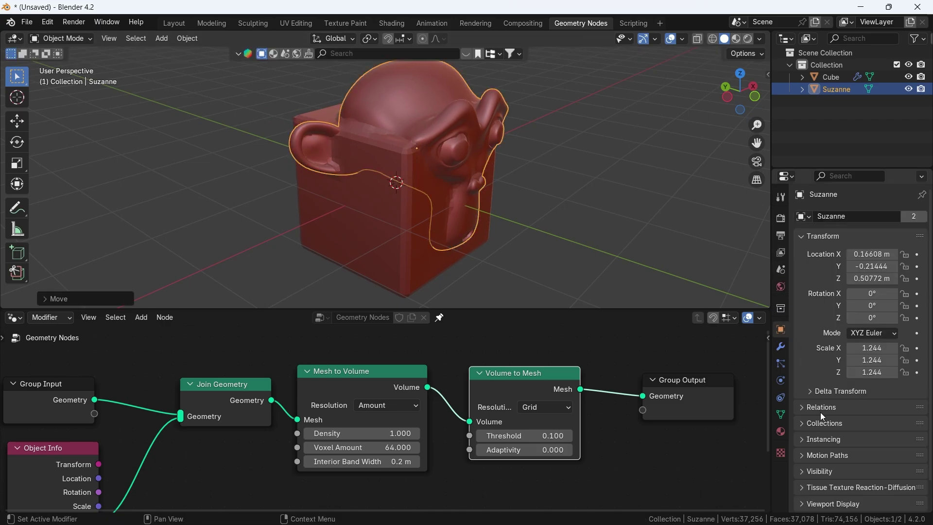
pyautogui.scroll(-1, 822, 430)
pyautogui.click(825, 470)
pyautogui.scroll(-5, 827, 462)
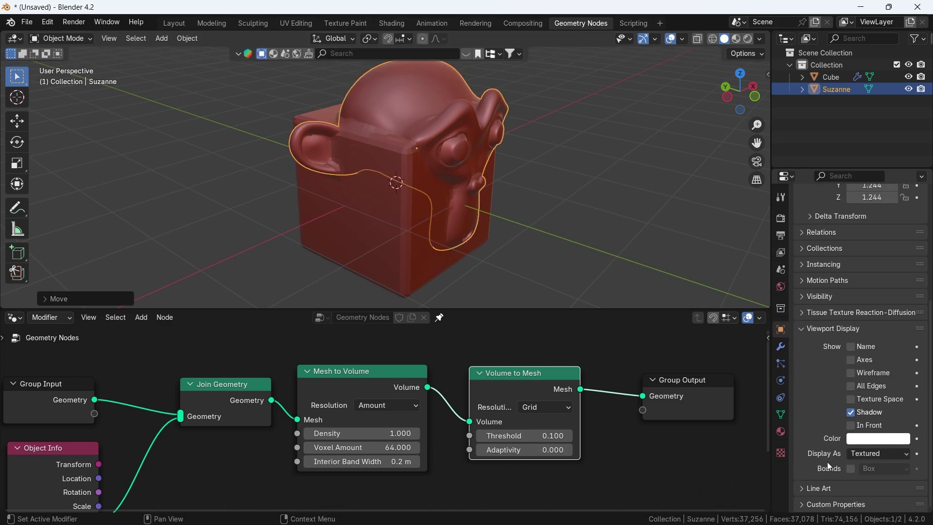
pyautogui.click(850, 469)
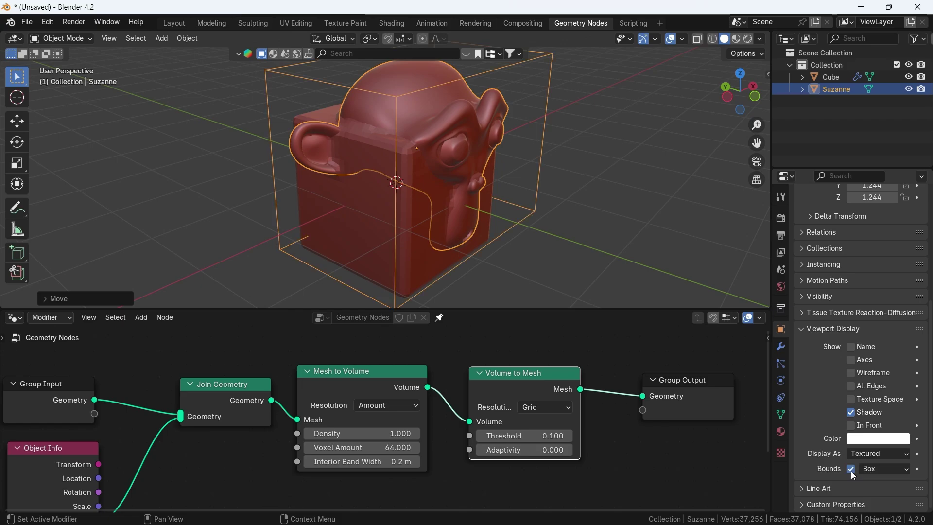
pyautogui.click(866, 453)
pyautogui.click(866, 464)
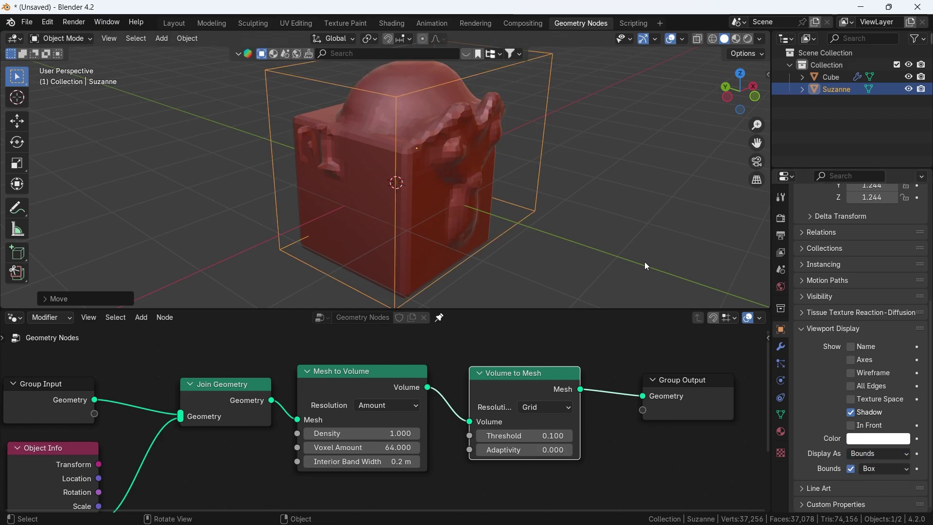
# - Shift Suzanne slightly within the cube to test the live merged mesh
pyautogui.moveTo(502, 219)
pyautogui.mouseDown(button='middle')
pyautogui.moveTo(513, 223)
pyautogui.moveTo(442, 206)
pyautogui.moveTo(489, 222)
pyautogui.mouseUp(button='middle')
pyautogui.scroll(3, 514, 222)
pyautogui.scroll(-2, 497, 187)
pyautogui.press('g')
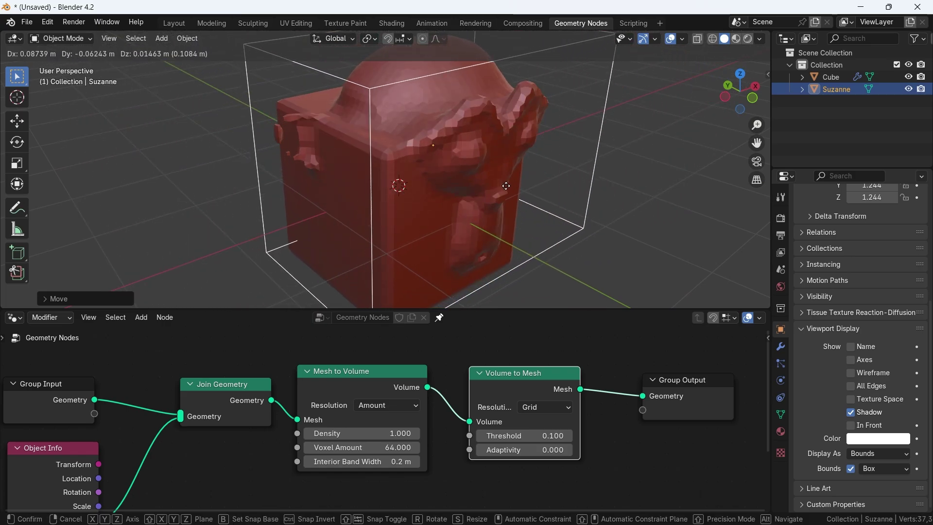
pyautogui.click(390, 96)
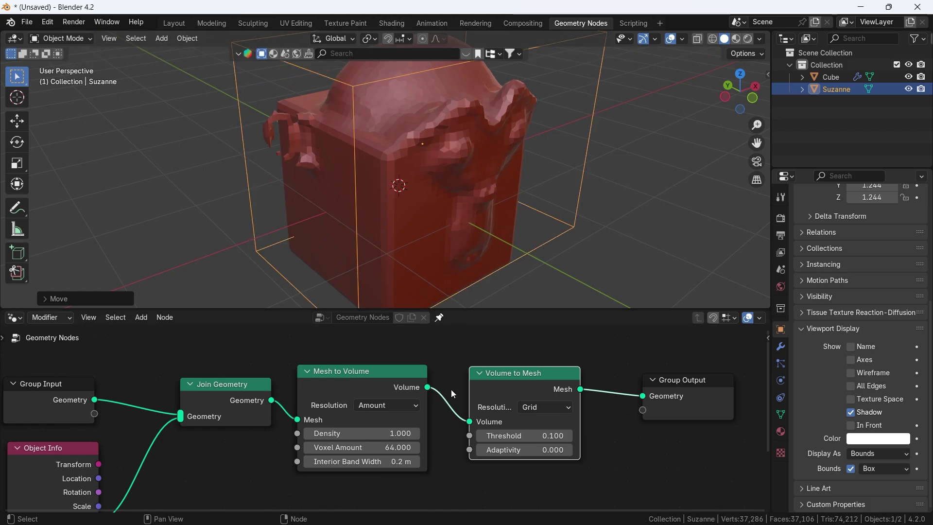
# - Set the Mesh to Volume node's Voxel Amount to 128
pyautogui.scroll(2, 450, 422)
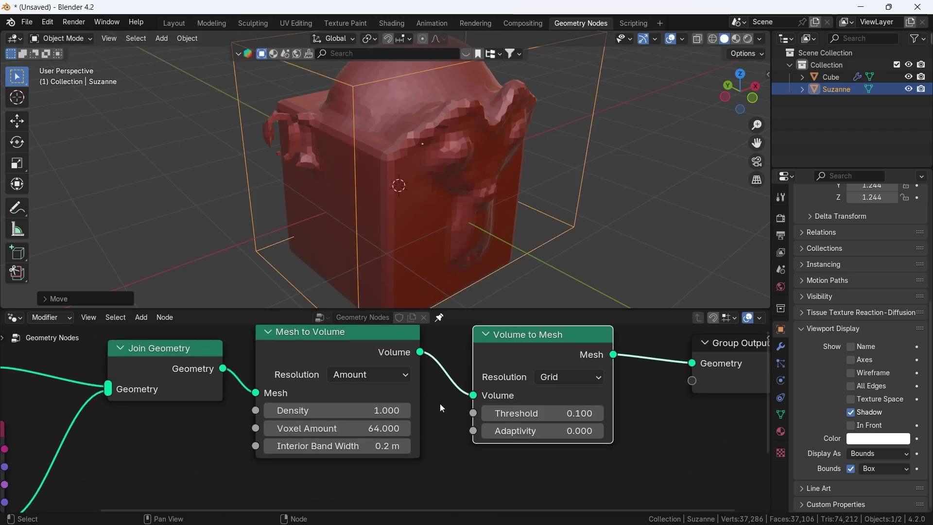
pyautogui.click(374, 428)
pyautogui.write('128')
pyautogui.press('Return')
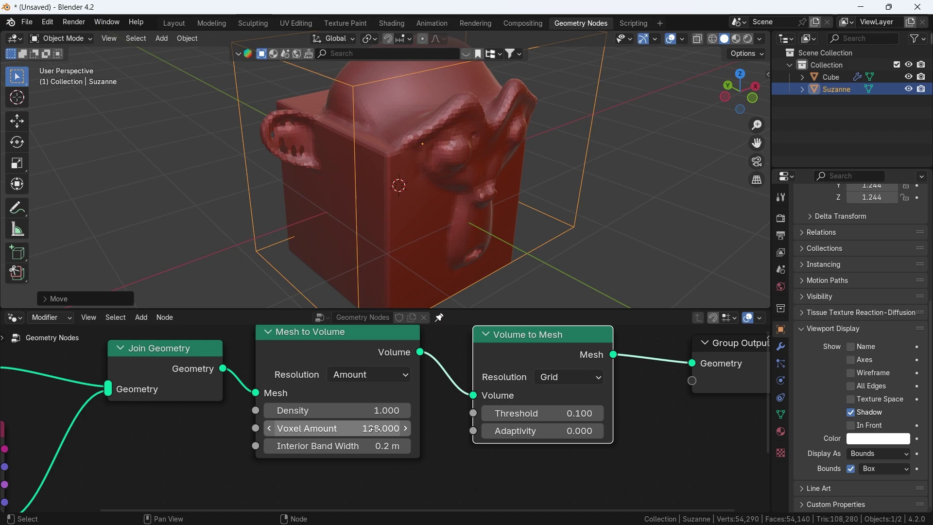
# - Set the Mesh to Volume node's Voxel Amount to 512 and the Volume to Mesh node's Threshold to 0.05
pyautogui.click(374, 428)
pyautogui.write('512')
pyautogui.click(543, 413)
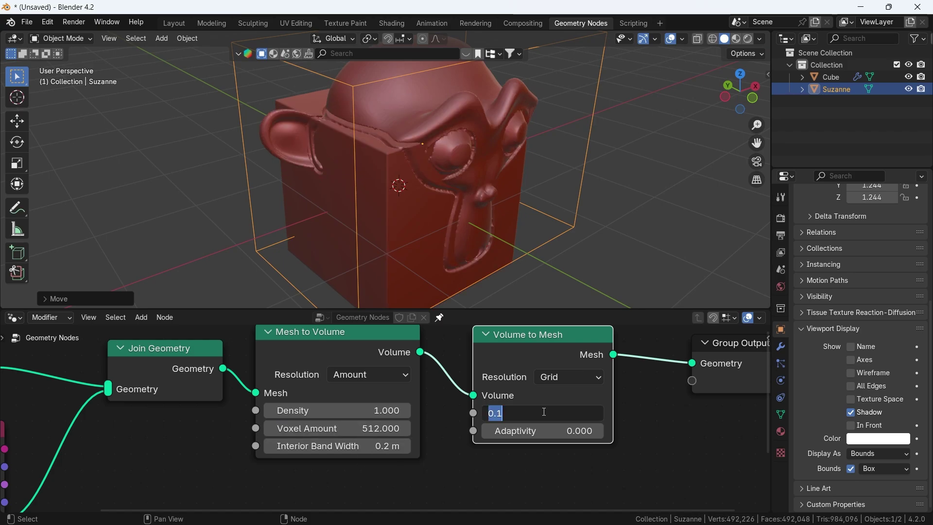
pyautogui.write('0.5')
pyautogui.press('Return')
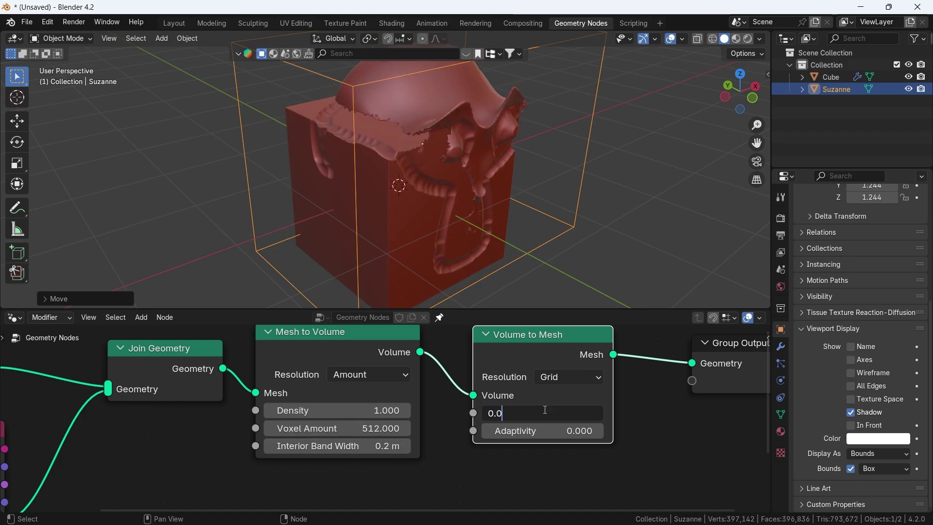
pyautogui.write('5')
pyautogui.press('Return')
# - Set the Mesh to Volume node's Density to 2 and inspect the merged mesh
pyautogui.click(383, 410)
pyautogui.write('2')
pyautogui.press('Return')
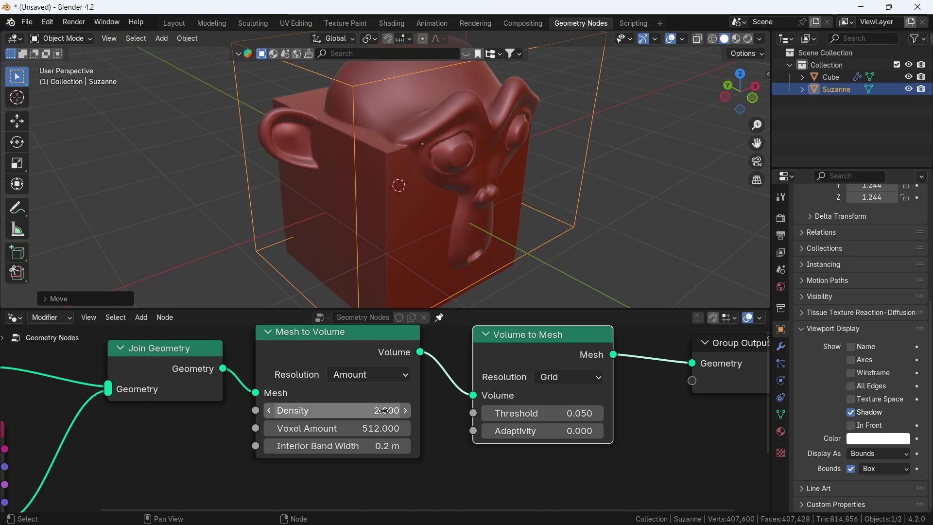
pyautogui.moveTo(411, 233); pyautogui.dragTo(458, 185, button='middle')
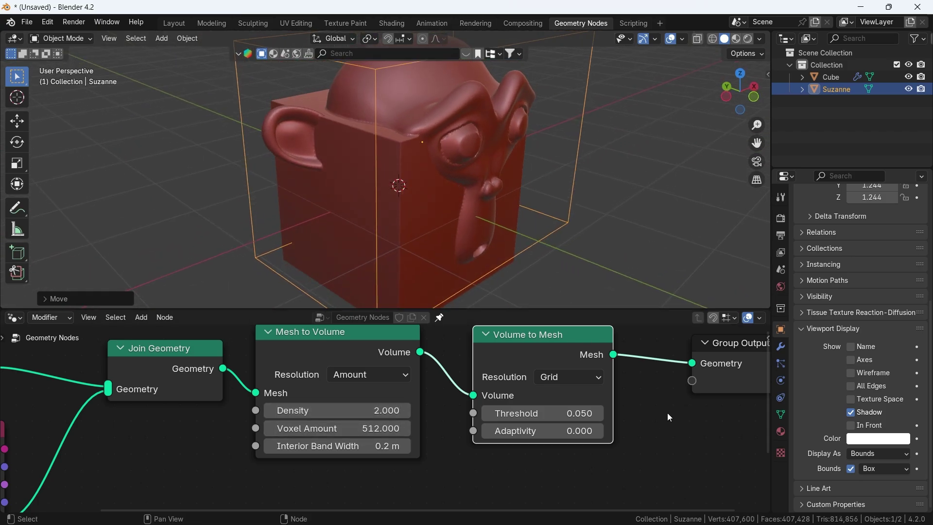
# - Make room before Group Output and insert a Set Shade Smooth node between Volume to Mesh and Group Output
pyautogui.moveTo(695, 415); pyautogui.dragTo(522, 438, button='middle')
pyautogui.moveTo(554, 386); pyautogui.dragTo(708, 384)
pyautogui.hotkey('shift', 'a')
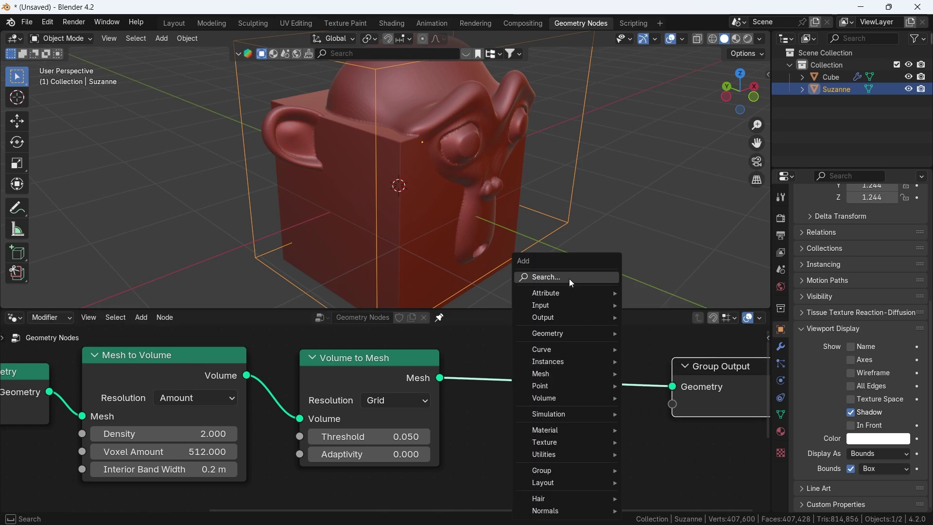
pyautogui.click(570, 280)
pyautogui.write('set')
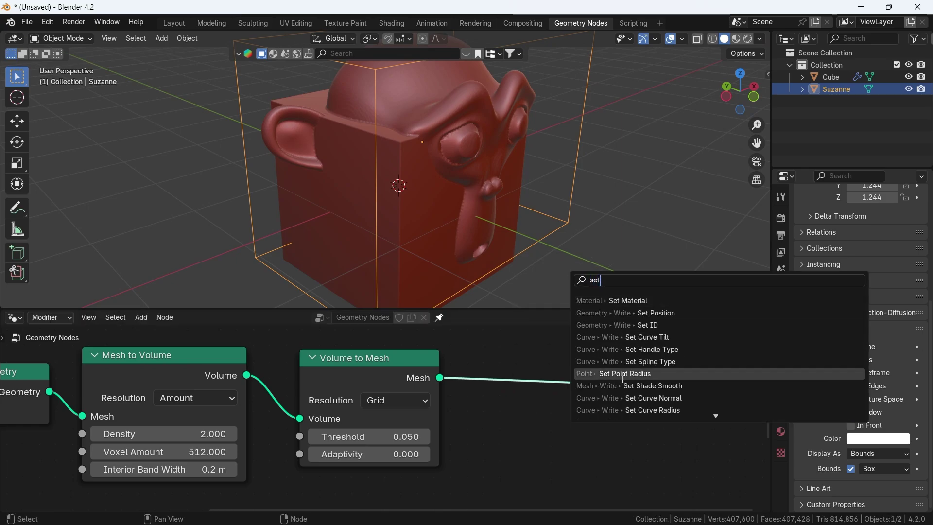
pyautogui.click(636, 374)
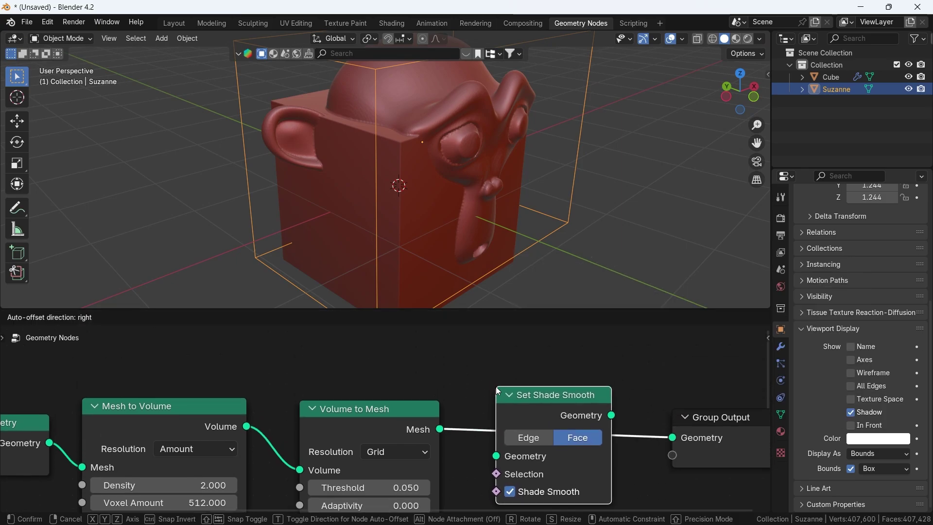
pyautogui.click(496, 387)
pyautogui.scroll(5, 433, 159)
pyautogui.moveTo(433, 159); pyautogui.dragTo(453, 165, button='middle')
pyautogui.scroll(-7, 452, 165)
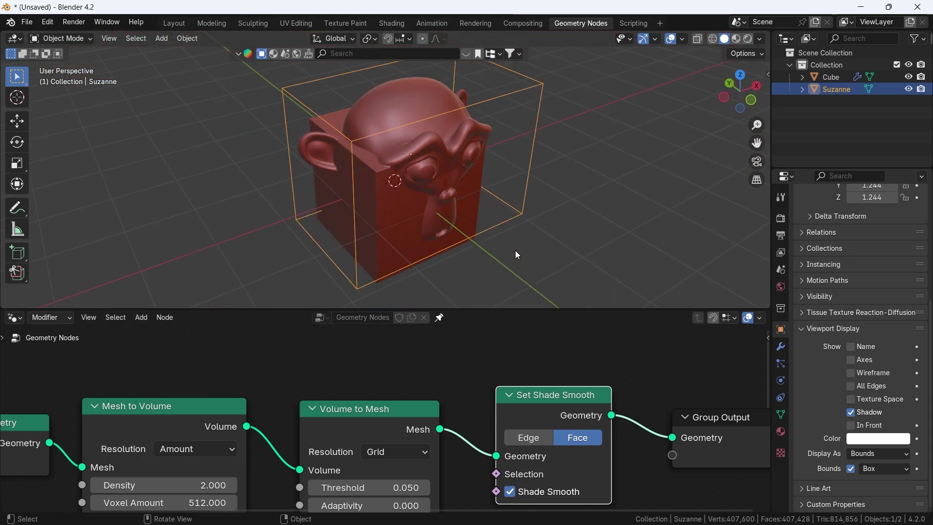
# - Add a Smooth Corrective modifier to the Cube and enable Only Smooth
pyautogui.moveTo(515, 249); pyautogui.dragTo(469, 163, button='middle')
pyautogui.click(469, 164)
pyautogui.click(781, 346)
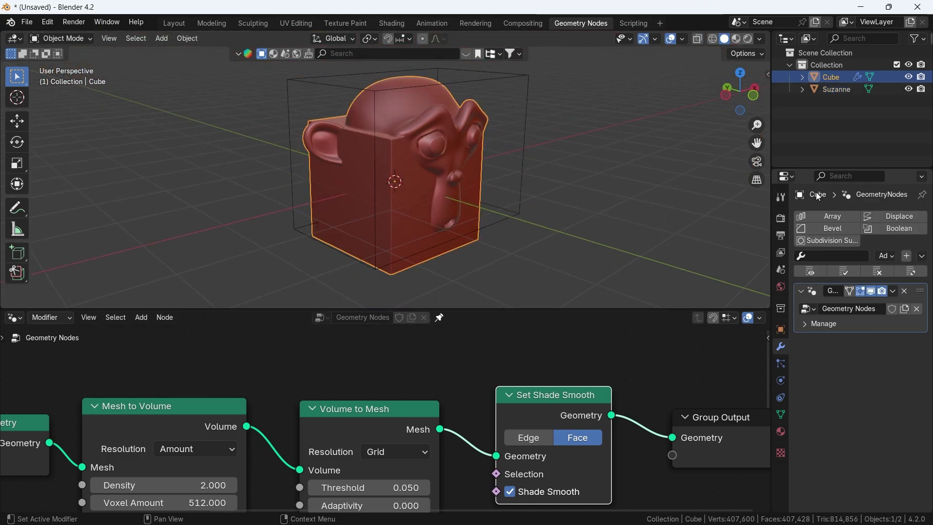
pyautogui.click(885, 256)
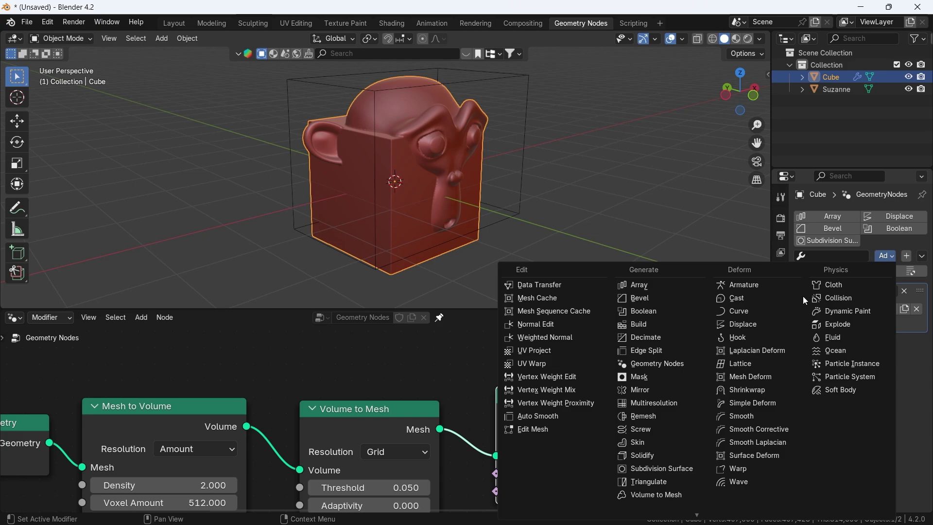
pyautogui.click(784, 429)
pyautogui.scroll(5, 517, 231)
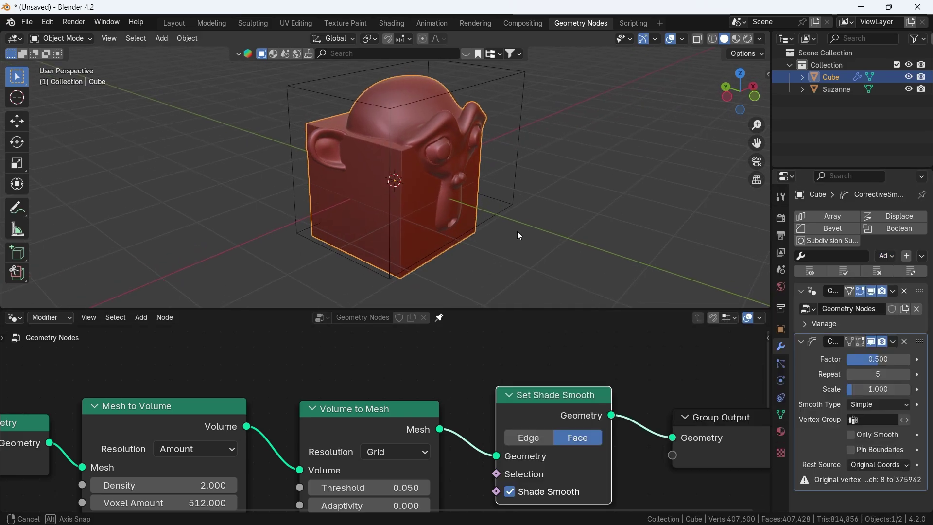
pyautogui.click(851, 435)
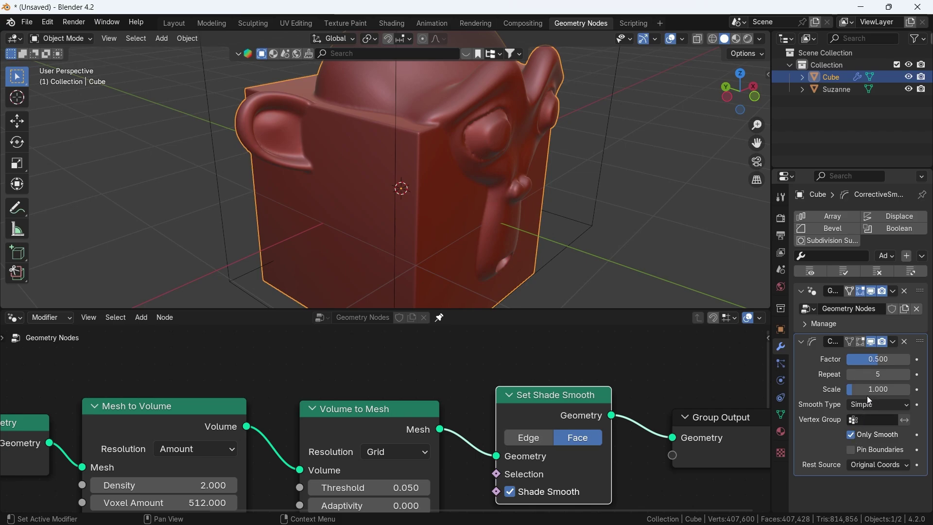
# - Set the corrective smoothing to Repeat 30 and Factor 1
pyautogui.click(878, 375)
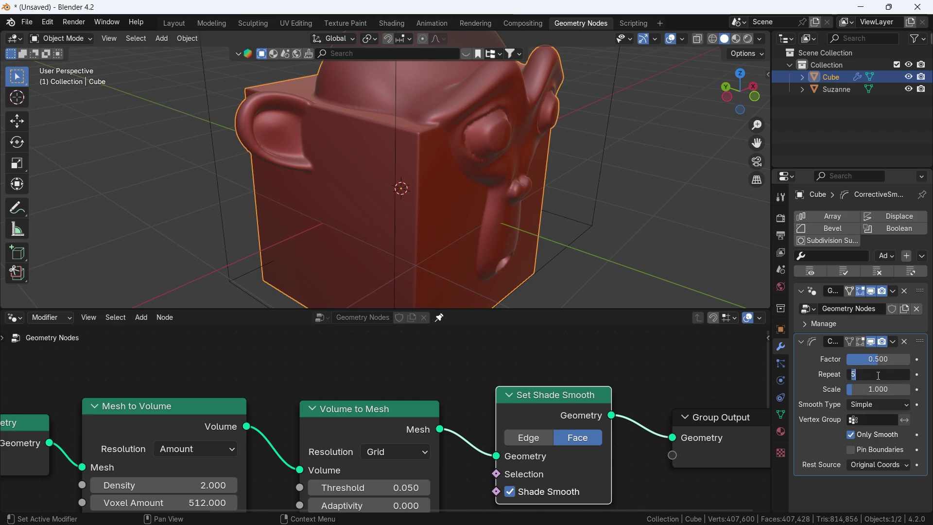
pyautogui.write('50')
pyautogui.press('BackSpace')
pyautogui.press('BackSpace')
pyautogui.write('30')
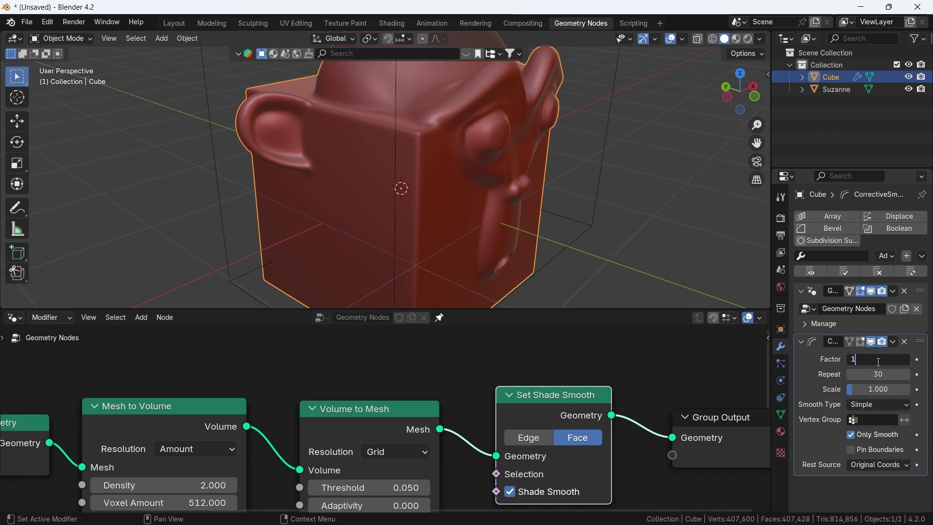
# - Move and tilt Suzanne so its face points upward out of the cube's top edge
pyautogui.moveTo(705, 295); pyautogui.dragTo(434, 289, button='middle')
pyautogui.moveTo(460, 465); pyautogui.dragTo(548, 412, button='middle')
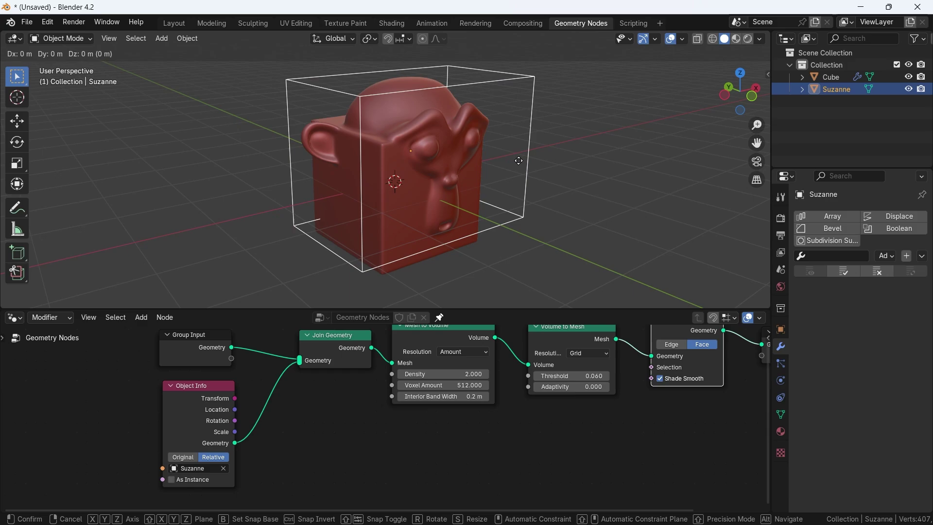
pyautogui.press('g')
pyautogui.press('z')
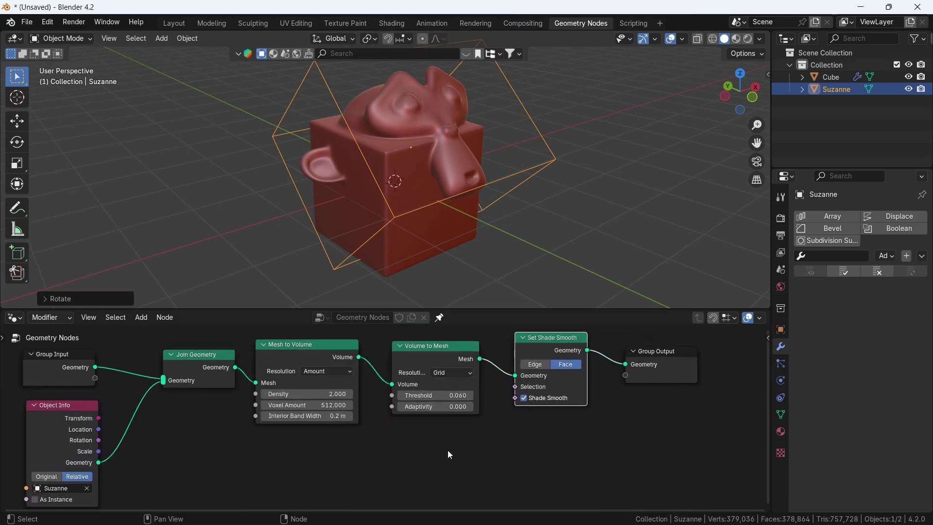
# - Make room after Volume to Mesh and insert a Switch node between it and Set Shade Smooth
pyautogui.moveTo(652, 441); pyautogui.dragTo(548, 348)
pyautogui.press('g')
pyautogui.press('x')
pyautogui.click(653, 341)
pyautogui.hotkey('shift', 'a')
pyautogui.write('switch')
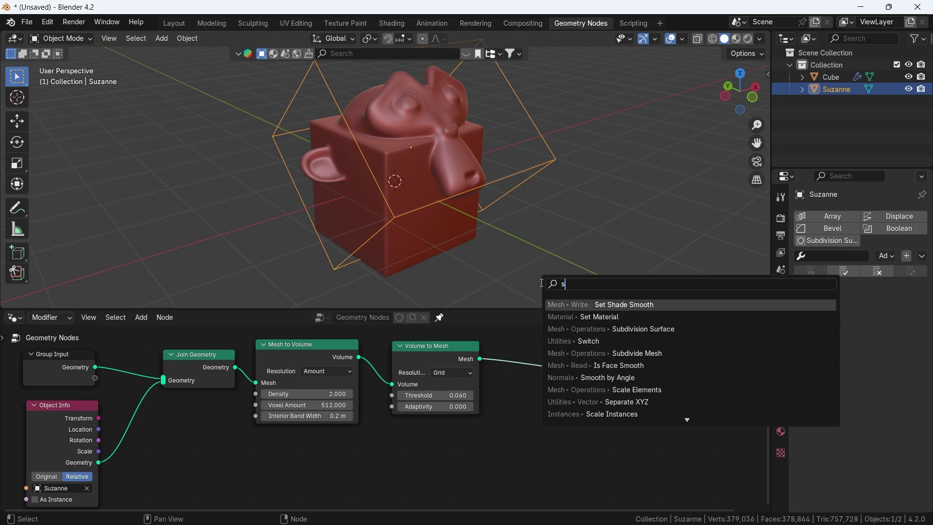
pyautogui.press('Return')
pyautogui.click(502, 400)
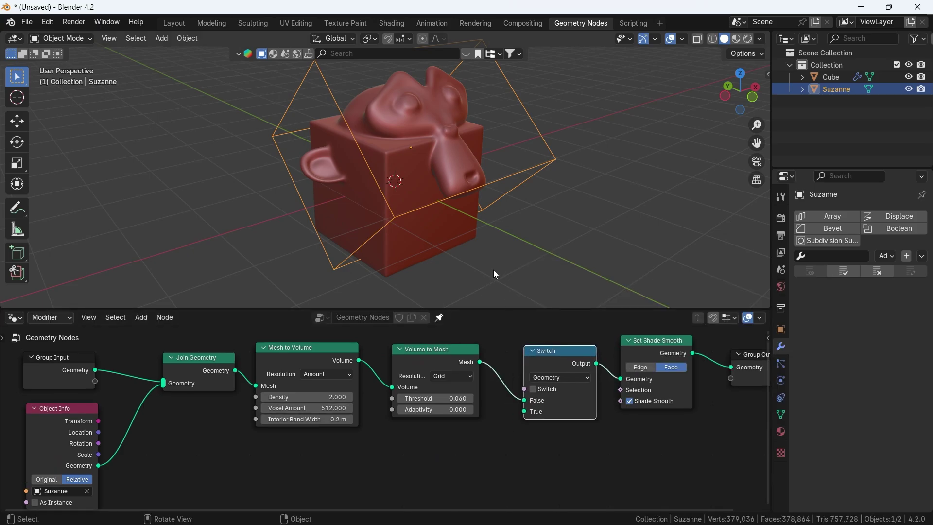
# - Duplicate the Mesh to Volume and Volume to Mesh pair, linking it from Join Geometry to the Switch's True input
pyautogui.moveTo(435, 445); pyautogui.dragTo(306, 379)
pyautogui.hotkey('shift', 'd')
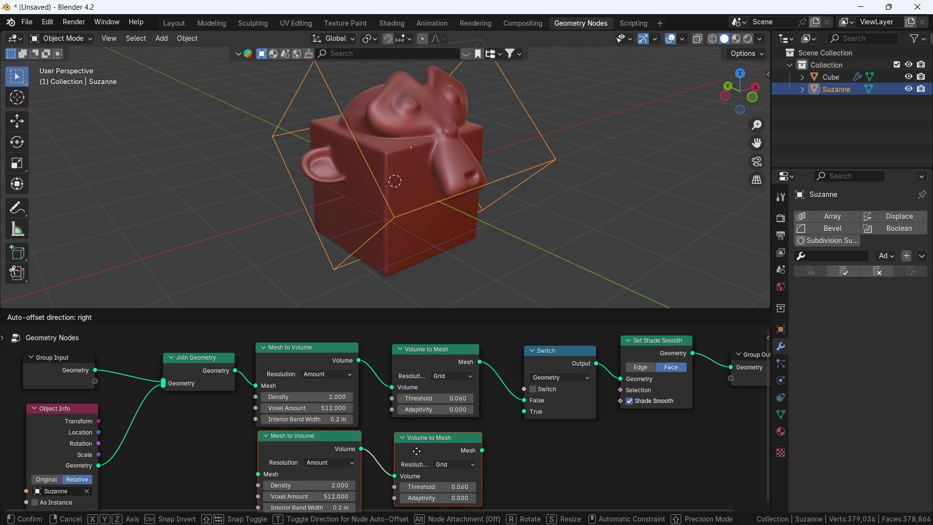
pyautogui.click(418, 451)
pyautogui.moveTo(417, 450); pyautogui.dragTo(442, 414, button='middle')
pyautogui.moveTo(260, 333); pyautogui.dragTo(265, 362)
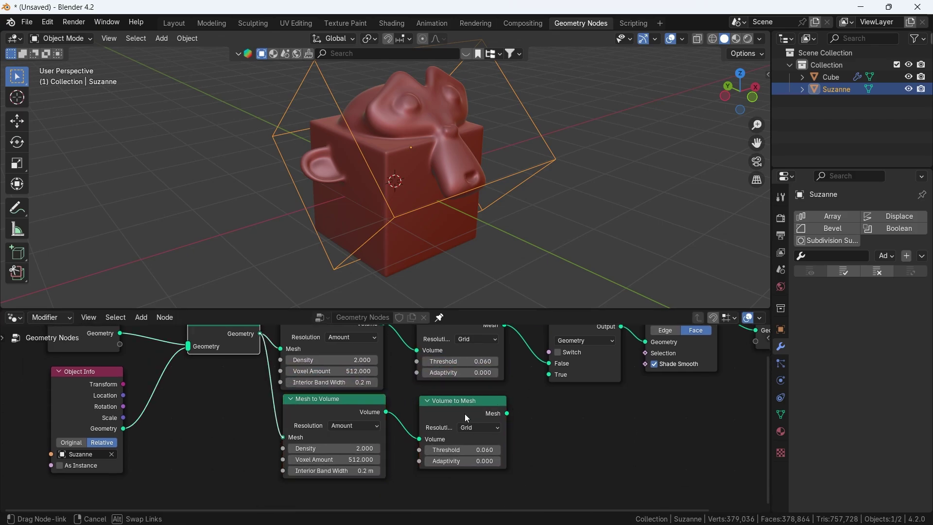
pyautogui.moveTo(509, 411); pyautogui.dragTo(416, 458, button='middle')
pyautogui.moveTo(452, 433); pyautogui.dragTo(451, 433)
# - Turn on the Switch and set the duplicated Mesh to Volume node's Voxel Amount to 203.1
pyautogui.moveTo(270, 494); pyautogui.dragTo(311, 438, button='middle')
pyautogui.scroll(4, 311, 437)
pyautogui.click(303, 448)
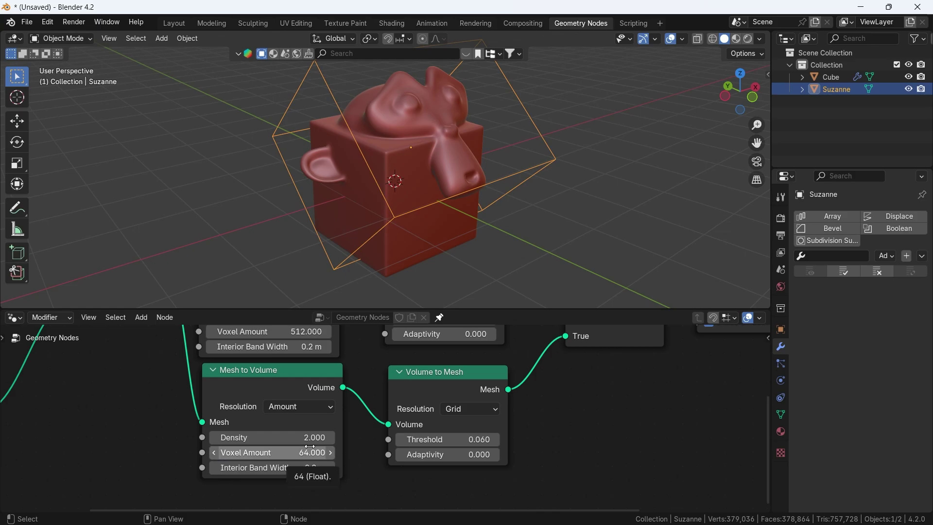
pyautogui.moveTo(586, 381); pyautogui.dragTo(524, 477, button='middle')
pyautogui.click(518, 403)
pyautogui.moveTo(252, 459); pyautogui.dragTo(330, 458)
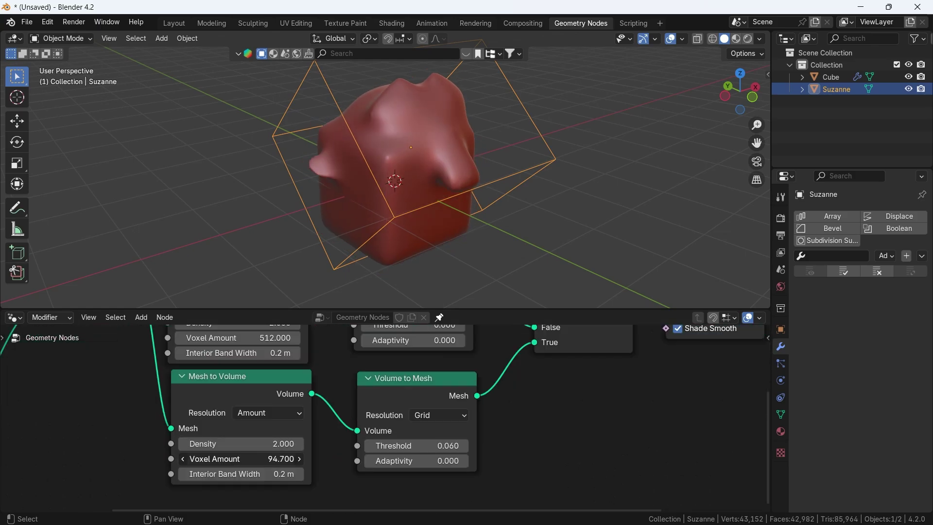
# - Try moving Suzanne within the cube using the lower-resolution mesh, and turn the Switch back off
pyautogui.press('g')
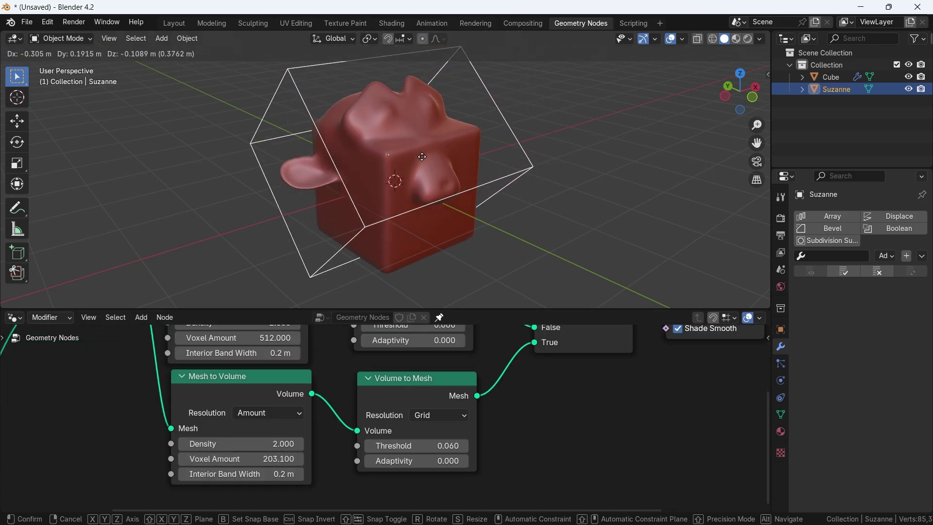
pyautogui.click(442, 168)
pyautogui.moveTo(579, 334); pyautogui.dragTo(347, 424, button='middle')
pyautogui.scroll(1, 495, 424)
pyautogui.click(494, 417)
# - Make room before the Switch, add an Is Viewport node and connect it to the Switch input
pyautogui.scroll(-4, 493, 417)
pyautogui.moveTo(602, 428); pyautogui.dragTo(374, 393)
pyautogui.press('g')
pyautogui.click(532, 393)
pyautogui.click(430, 373)
pyautogui.hotkey('shift', 'a')
pyautogui.click(394, 280)
pyautogui.write('is')
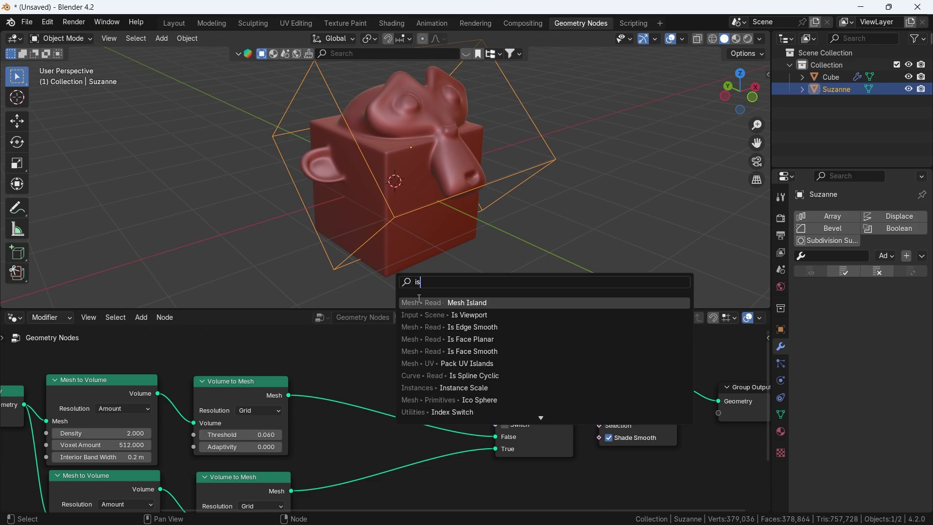
pyautogui.click(411, 315)
pyautogui.click(369, 362)
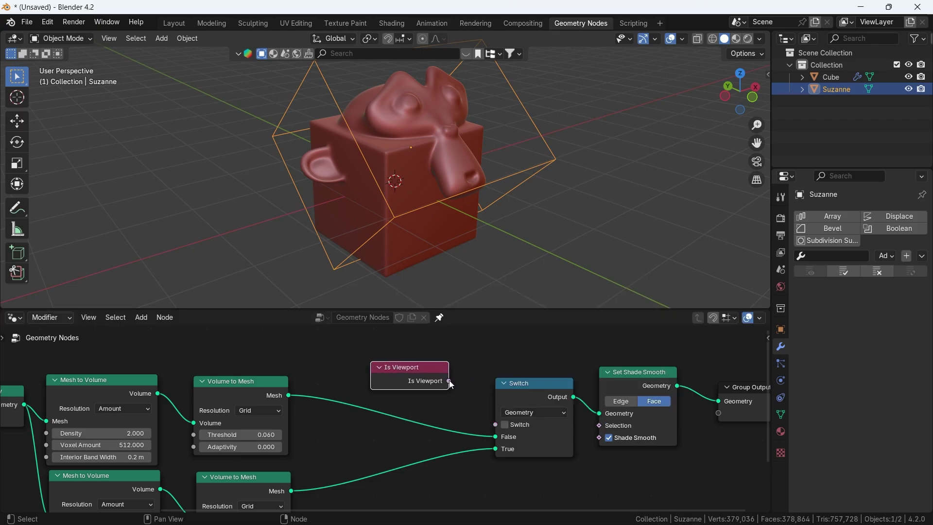
pyautogui.moveTo(494, 424); pyautogui.dragTo(495, 425)
pyautogui.moveTo(463, 216)
pyautogui.mouseDown(button='middle')
pyautogui.moveTo(302, 193)
pyautogui.moveTo(554, 198)
pyautogui.moveTo(473, 218)
pyautogui.mouseUp(button='middle')
pyautogui.moveTo(421, 201); pyautogui.dragTo(411, 196, button='middle')
pyautogui.moveTo(432, 339); pyautogui.dragTo(349, 310, button='middle')
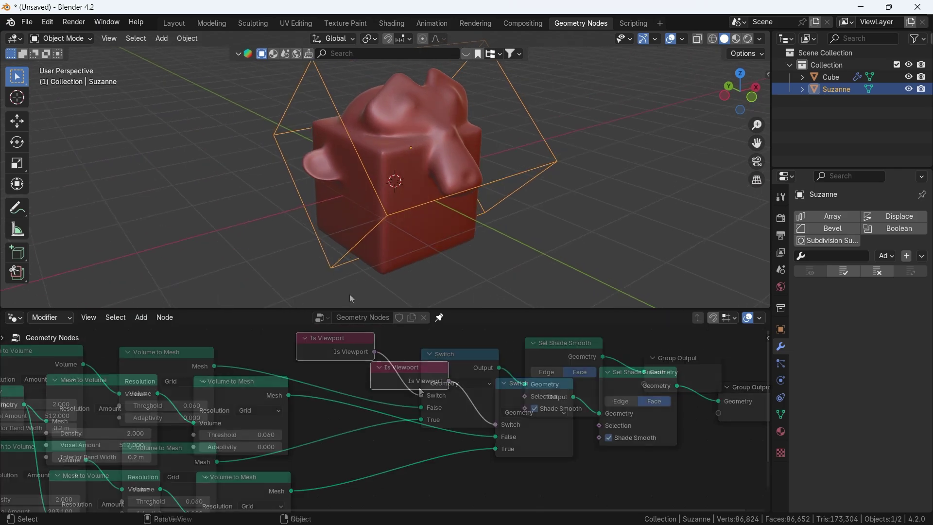
# - Insert a Set Material node between Set Shade Smooth and Group Output
pyautogui.moveTo(568, 368); pyautogui.dragTo(371, 375, button='middle')
pyautogui.moveTo(458, 379); pyautogui.dragTo(549, 379)
pyautogui.hotkey('shift', 'a')
pyautogui.write('se')
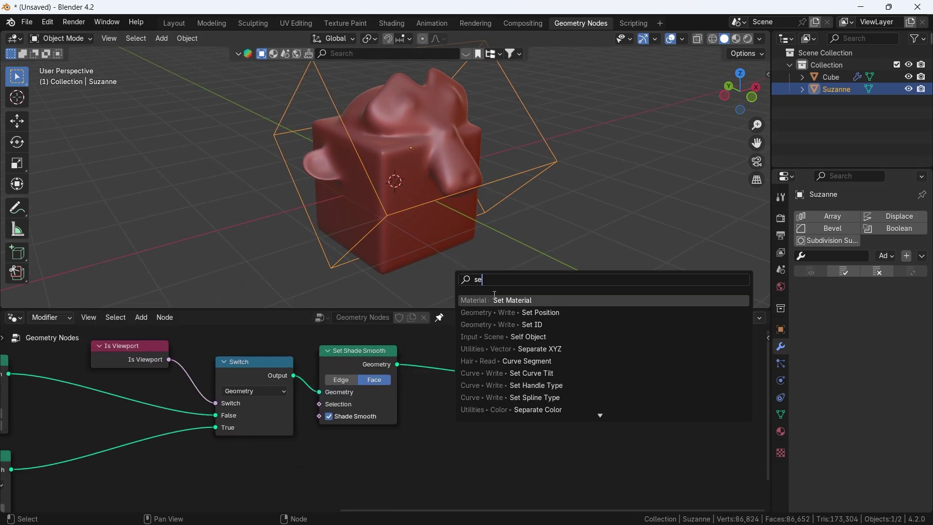
pyautogui.press('Return')
pyautogui.click(511, 272)
# - Give the Cube a new material named green with a bright green base color
pyautogui.click(837, 81)
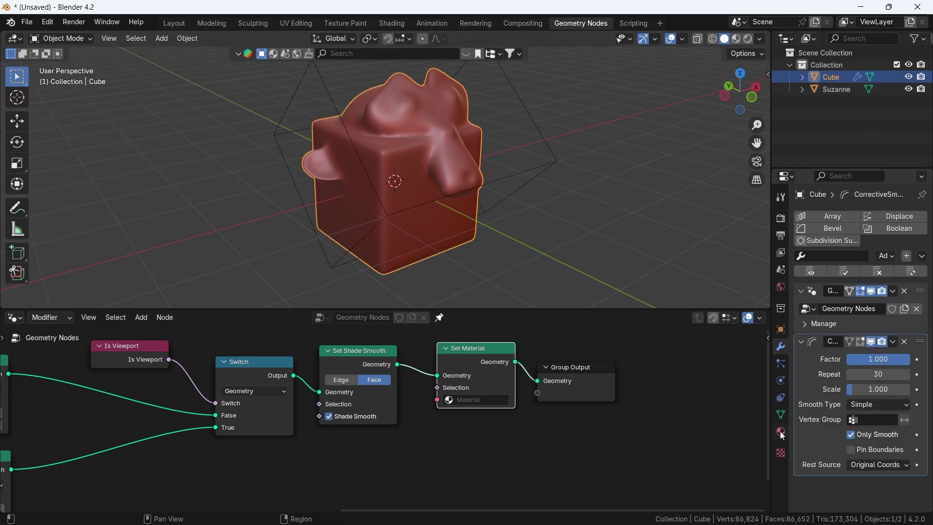
pyautogui.click(781, 432)
pyautogui.click(855, 270)
pyautogui.click(880, 342)
pyautogui.click(794, 203)
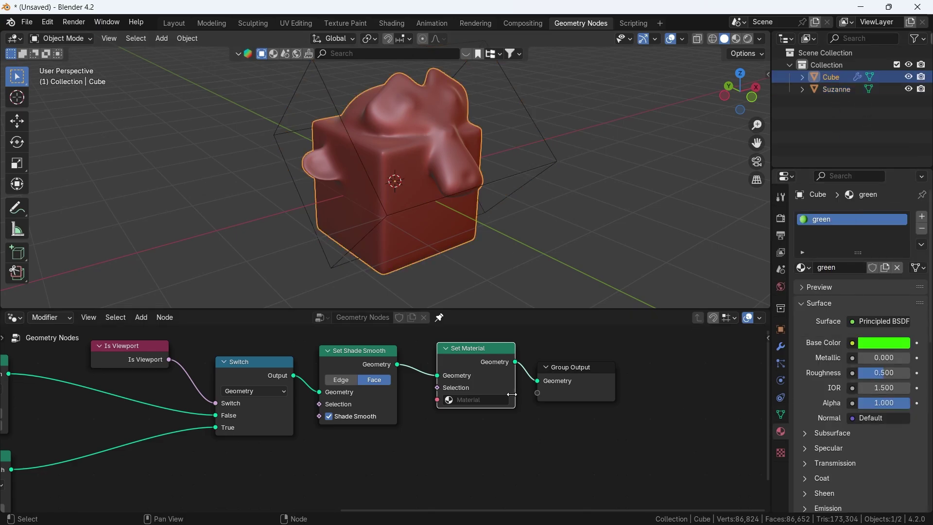
# - Assign the green material in the Set Material node and show the viewport in Material Preview shading
pyautogui.click(480, 400)
pyautogui.click(468, 282)
pyautogui.press('z')
pyautogui.click(456, 229)
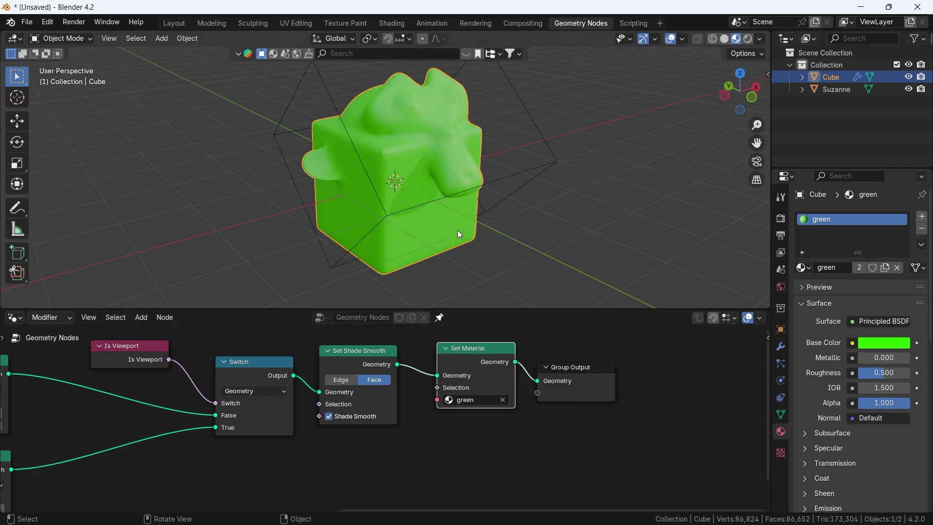
pyautogui.moveTo(457, 229); pyautogui.dragTo(509, 181, button='middle')
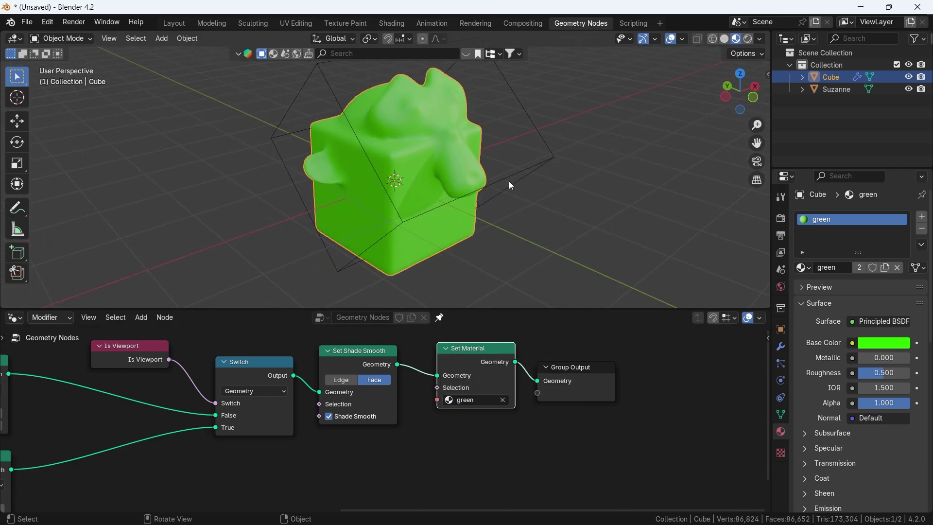
# - Add a UV Sphere and lower it along Z so it half protrudes from the cube's underside
pyautogui.hotkey('shift', 'a')
pyautogui.moveTo(418, 177)
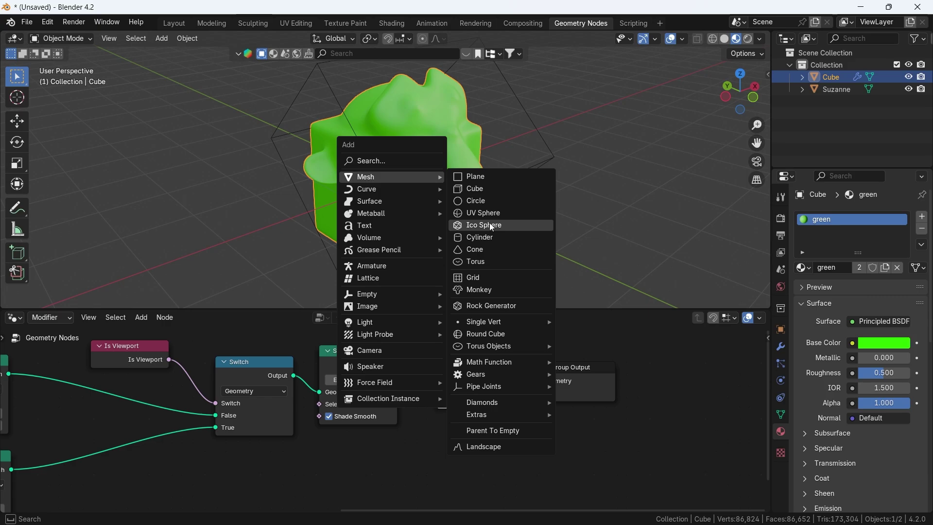
pyautogui.click(498, 213)
pyautogui.moveTo(386, 236); pyautogui.dragTo(432, 200, button='middle')
pyautogui.press('g')
pyautogui.press('z')
pyautogui.click(479, 276)
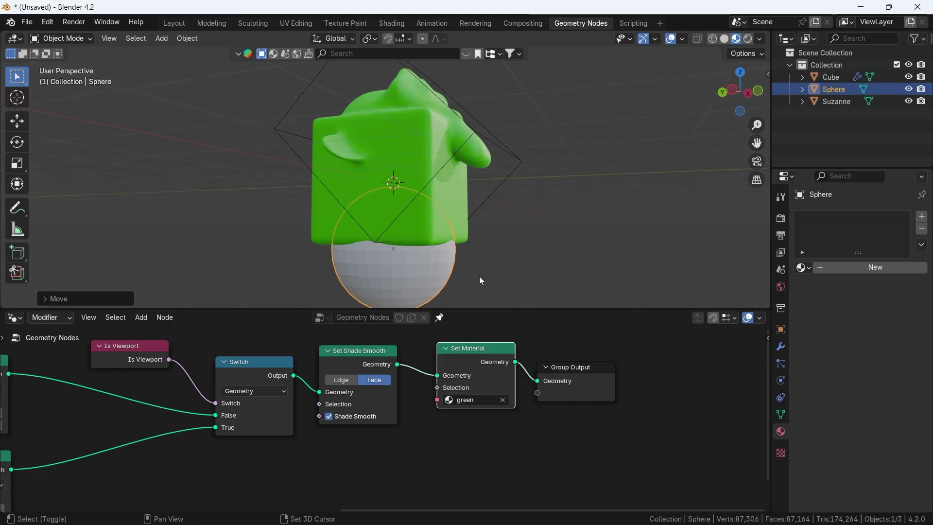
# - Add a one-level Subdivision modifier to the Sphere, apply it and shade the Sphere smooth
pyautogui.moveTo(479, 276); pyautogui.dragTo(449, 190, button='middle')
pyautogui.hotkey('ctrl', '1')
pyautogui.click(780, 346)
pyautogui.click(895, 292)
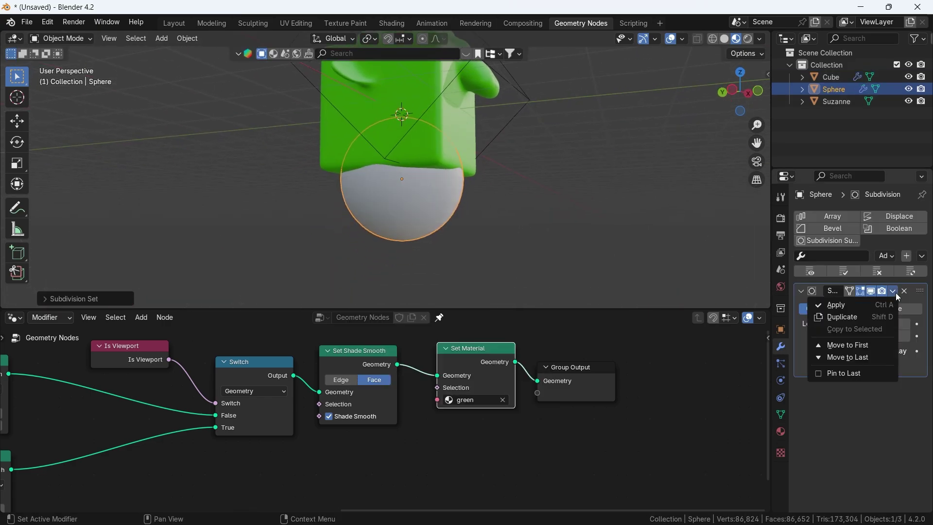
pyautogui.click(845, 305)
pyautogui.rightClick(420, 215)
pyautogui.click(421, 215)
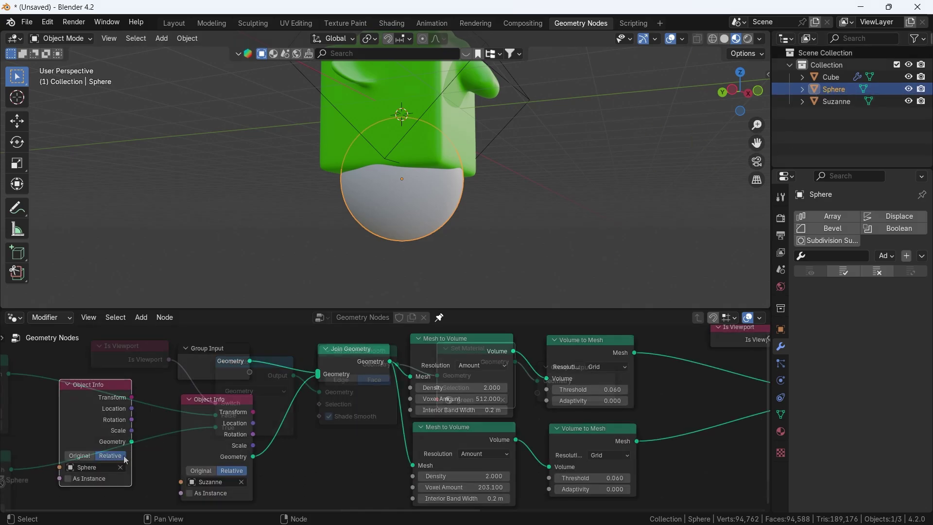
# - Connect the Sphere's Object Info geometry to the Join Geometry node and set the Sphere to display as Bounds in the viewport
pyautogui.moveTo(132, 441); pyautogui.dragTo(318, 374)
pyautogui.click(780, 329)
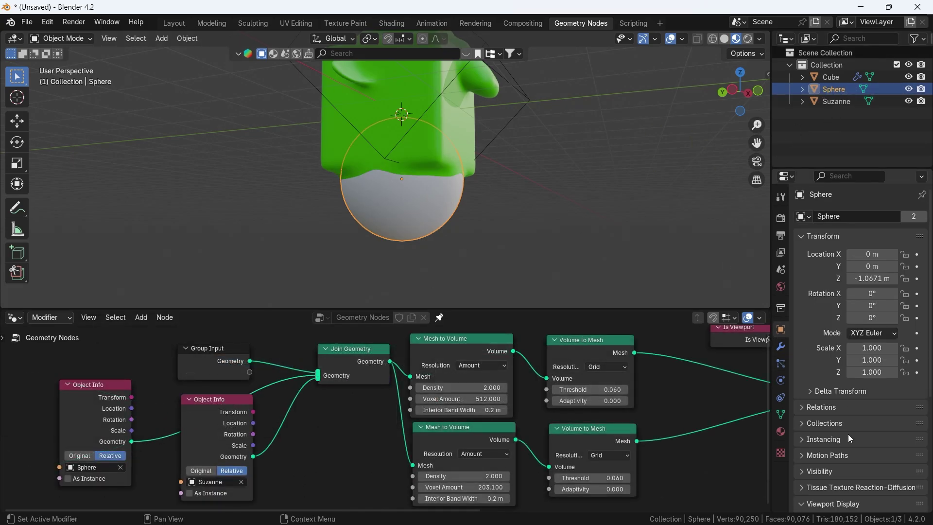
pyautogui.scroll(-7, 847, 433)
pyautogui.click(853, 467)
pyautogui.click(869, 452)
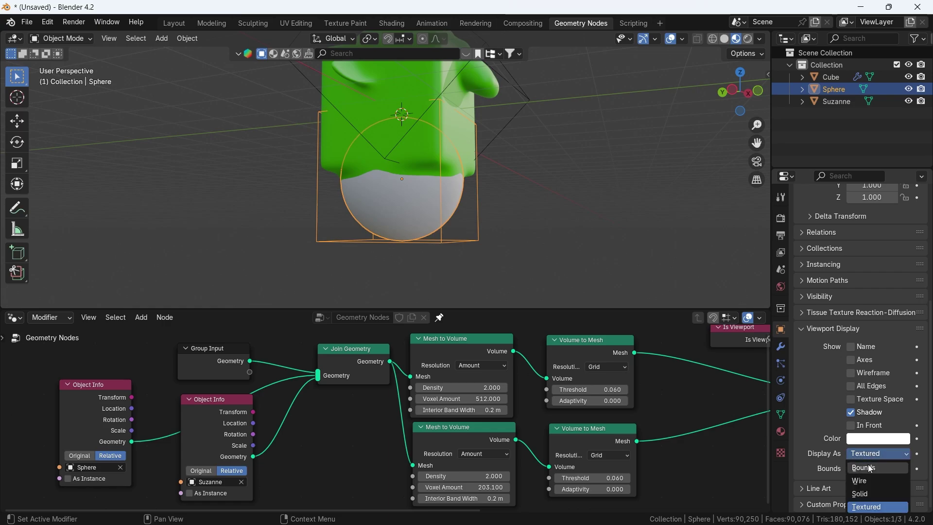
pyautogui.click(869, 468)
# - Lower the Sphere further along Z so more of it protrudes from the cube's underside
pyautogui.moveTo(529, 189)
pyautogui.mouseDown(button='middle')
pyautogui.moveTo(481, 117)
pyautogui.moveTo(529, 200)
pyautogui.moveTo(517, 194)
pyautogui.mouseUp(button='middle')
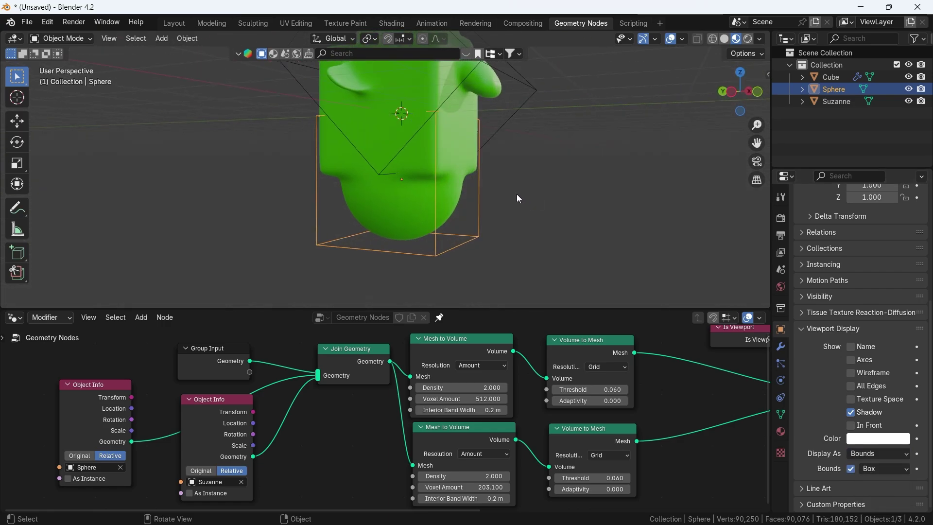
pyautogui.press('g')
pyautogui.press('z')
pyautogui.click(446, 230)
pyautogui.moveTo(446, 231); pyautogui.dragTo(505, 197, button='middle')
# - Turn the Cube's green material into an off-white polished metal with metallic 1.000 and roughness 0.204
pyautogui.click(780, 431)
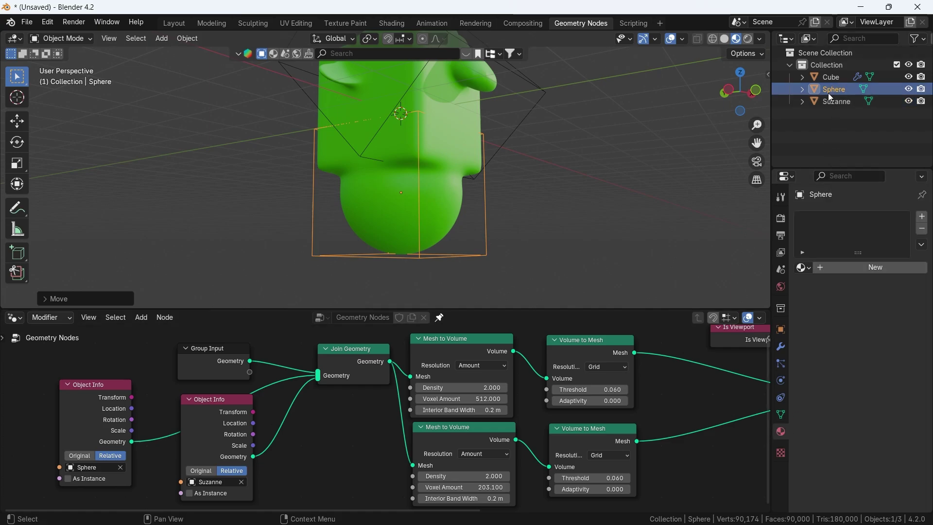
pyautogui.click(831, 77)
pyautogui.click(881, 342)
pyautogui.click(835, 205)
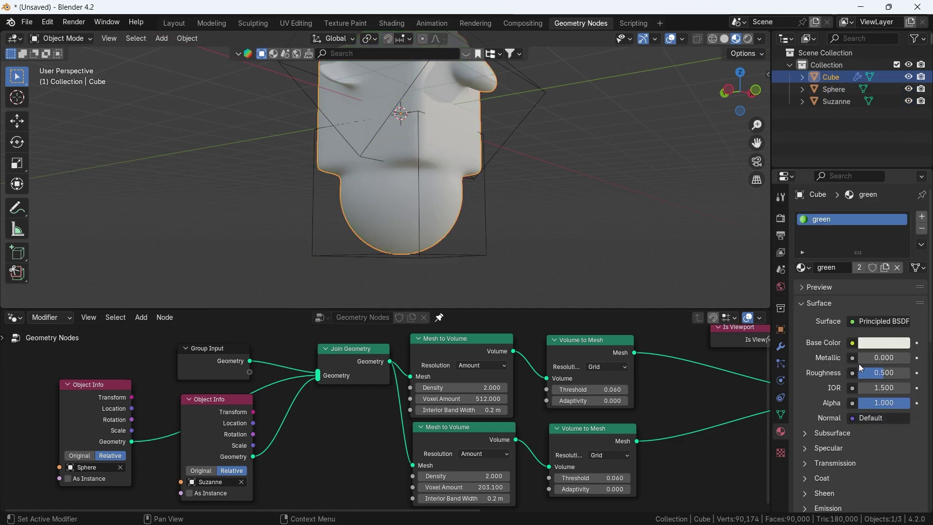
pyautogui.moveTo(858, 363)
pyautogui.mouseDown()
pyautogui.moveTo(910, 363)
pyautogui.moveTo(869, 373)
pyautogui.mouseUp()
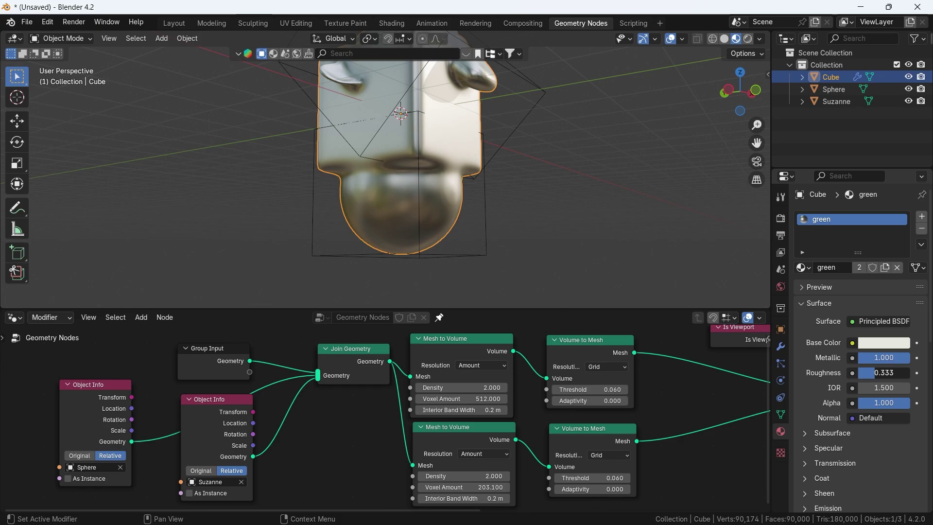
# - Mute the Is Viewport node so the viewport uses the higher-resolution mesh branch
pyautogui.moveTo(563, 194)
pyautogui.mouseDown(button='middle')
pyautogui.moveTo(519, 212)
pyautogui.moveTo(533, 242)
pyautogui.mouseUp(button='middle')
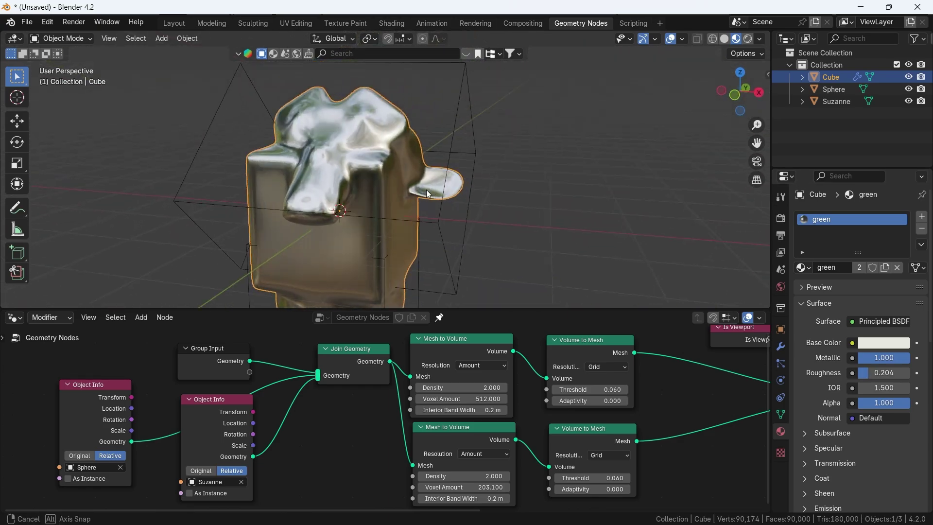
pyautogui.moveTo(427, 190); pyautogui.dragTo(316, 410, button='middle')
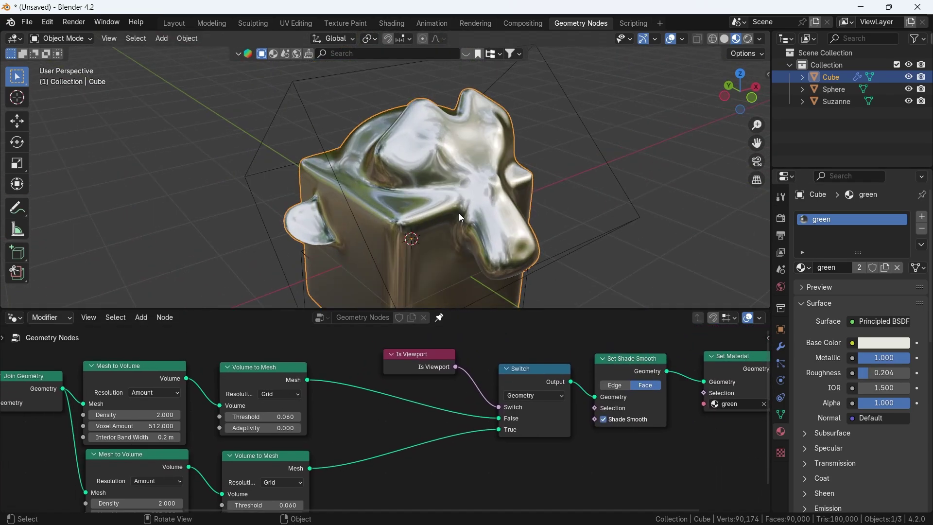
pyautogui.click(427, 366)
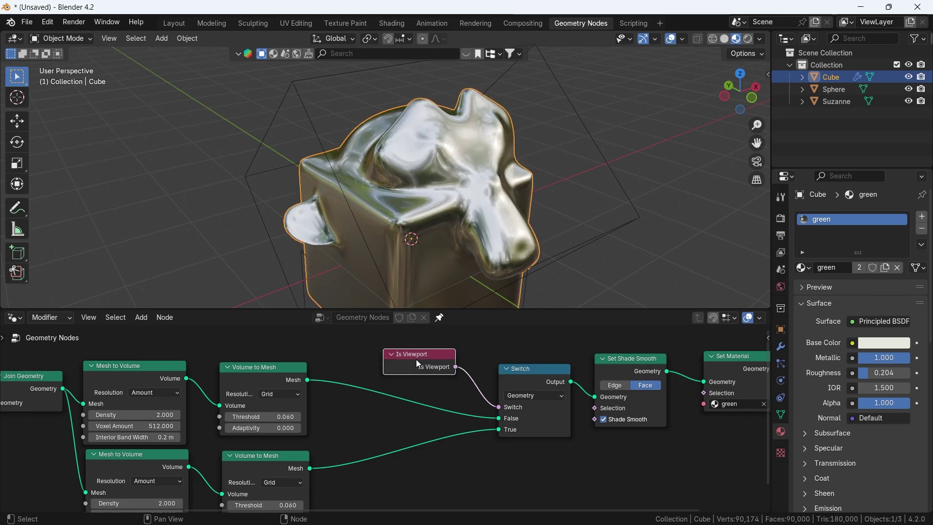
pyautogui.press('m')
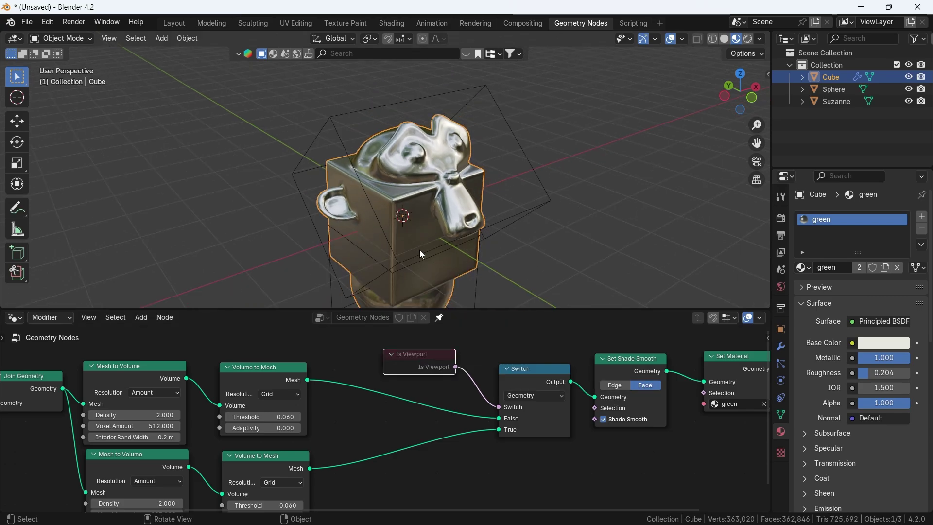